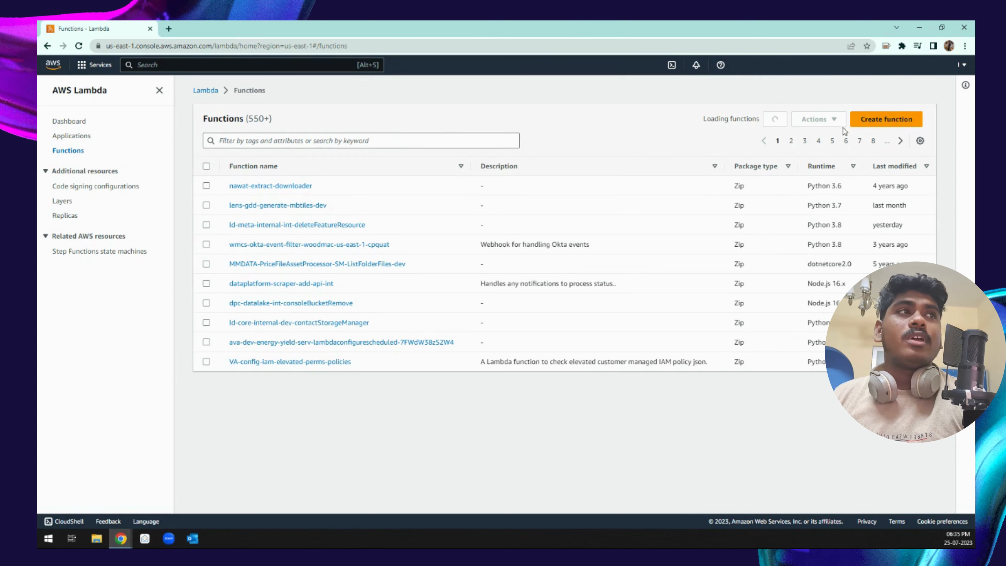
Create a Lambda function from scratch named test-channel with the Python 3.10 runtime
click(886, 126)
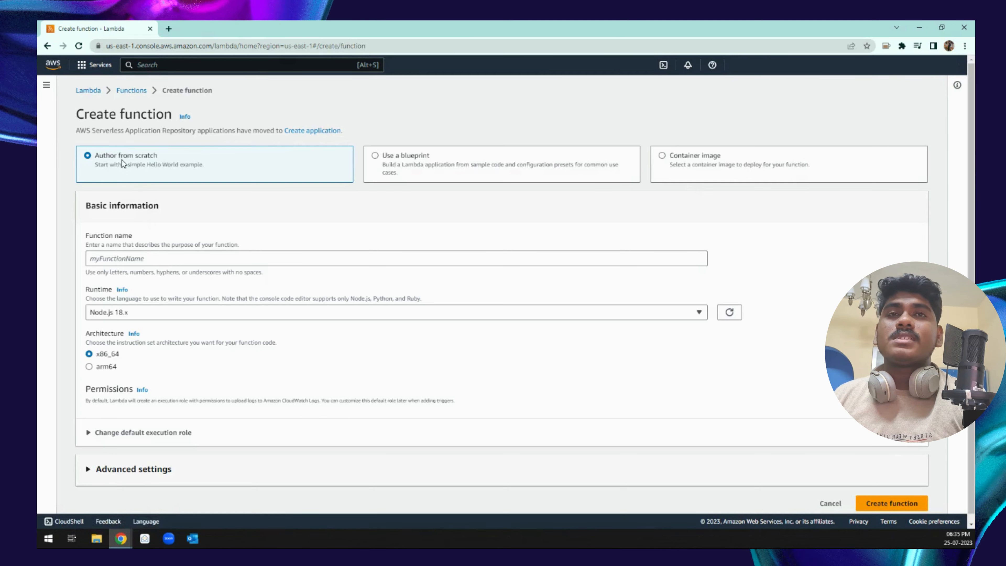
click(118, 259)
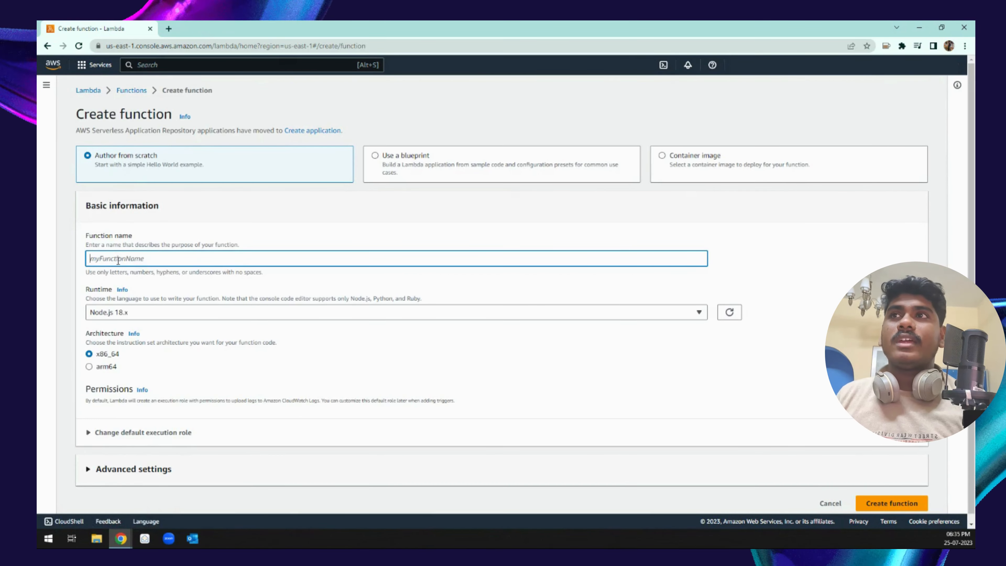
text(test-channel)
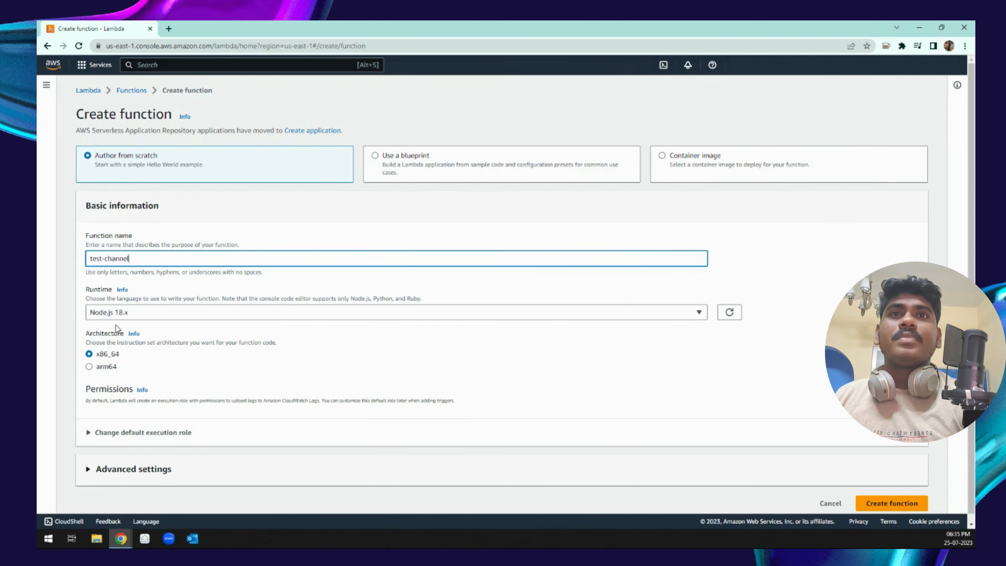
click(131, 316)
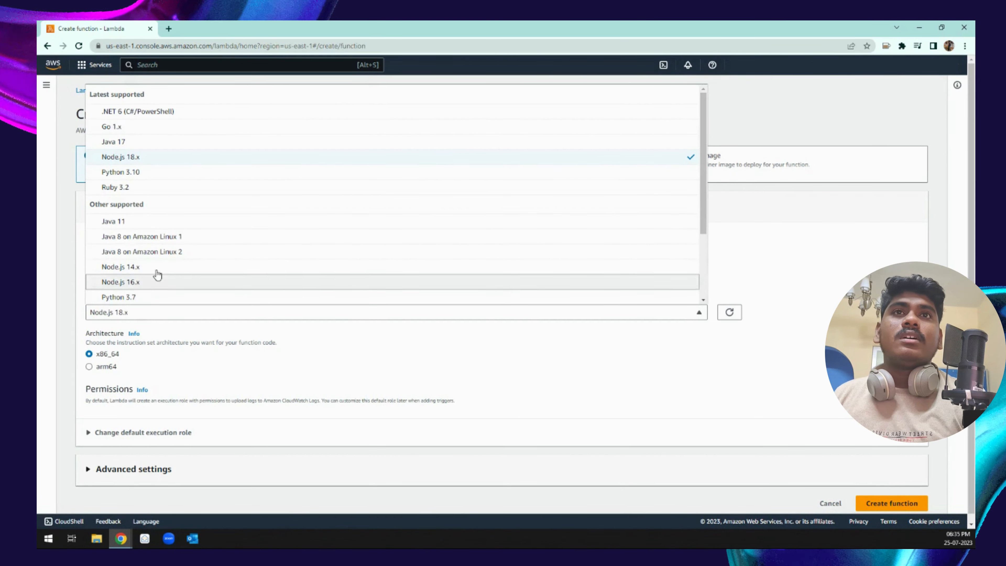
click(158, 174)
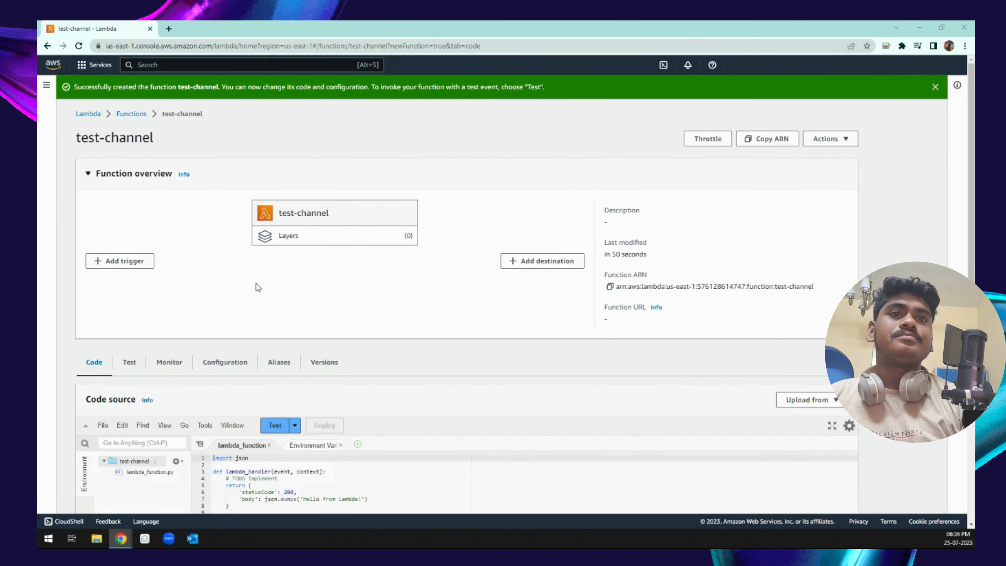
Examine the default handler code in lambda_function, including the event and context parameters and the returned statusCode and body
scroll(258, 287, down, 2)
scroll(168, 260, down, 1)
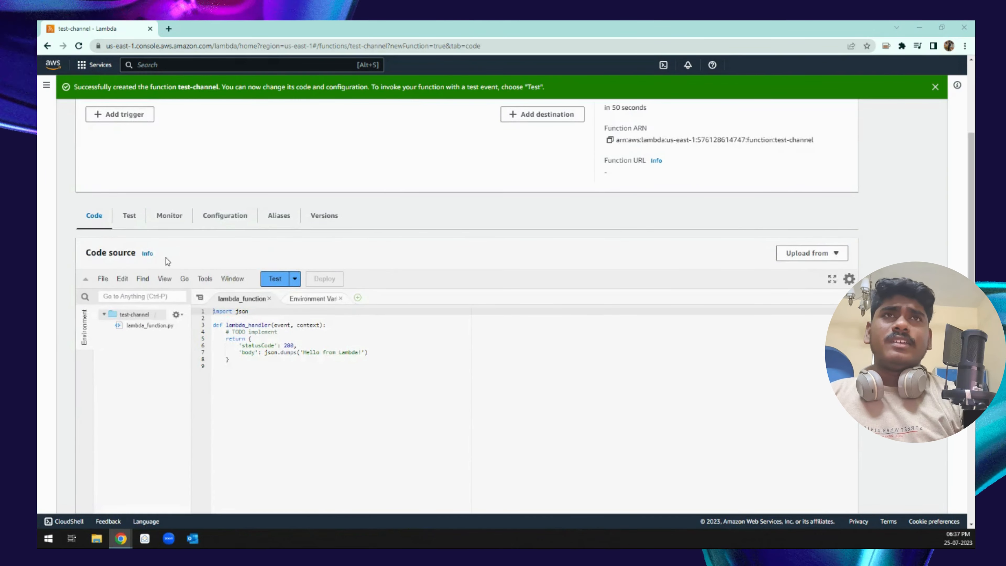
scroll(322, 226, down, 3)
scroll(91, 251, up, 2)
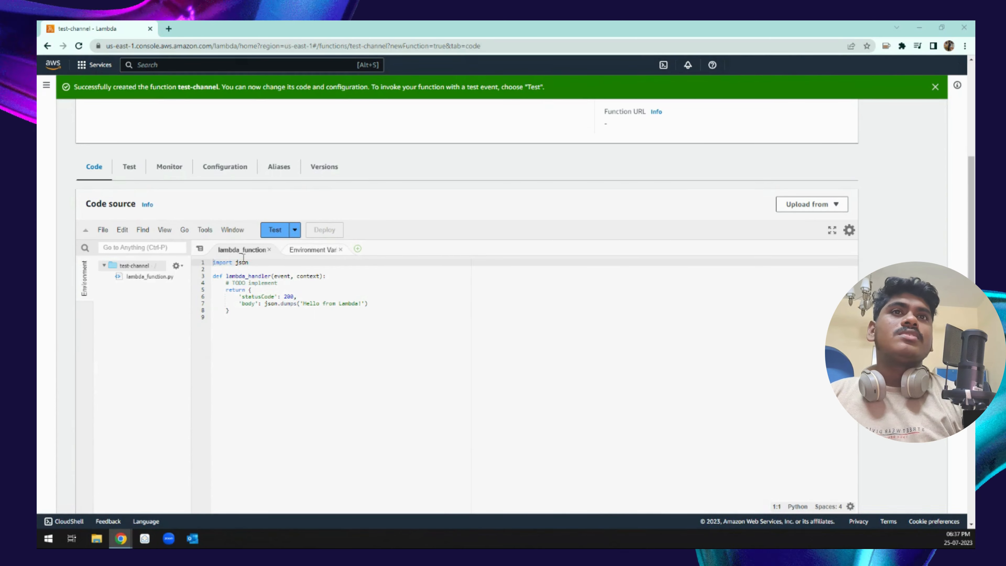
drag(217, 266, 260, 316)
click(260, 316)
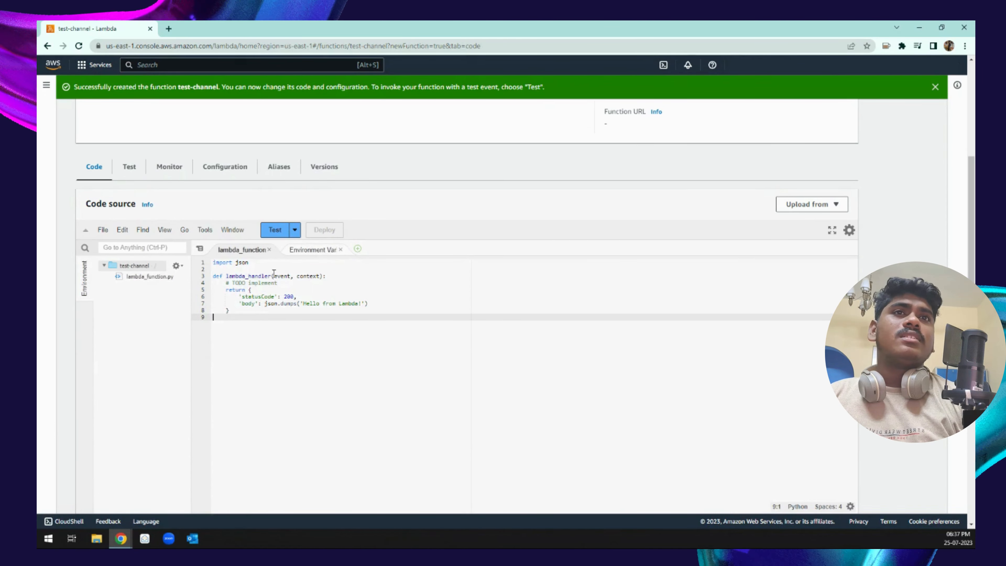
drag(274, 276, 314, 278)
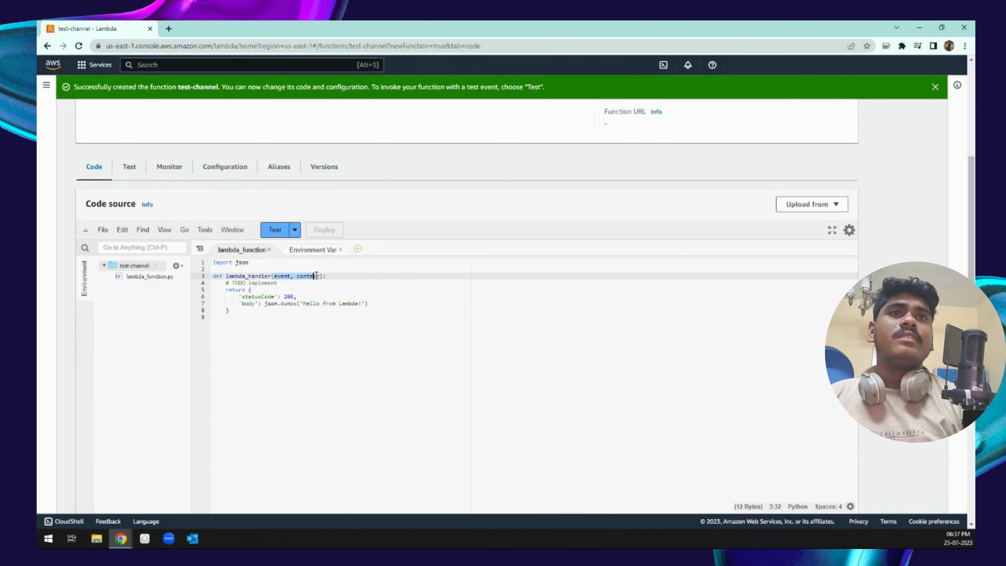
double_click(315, 276)
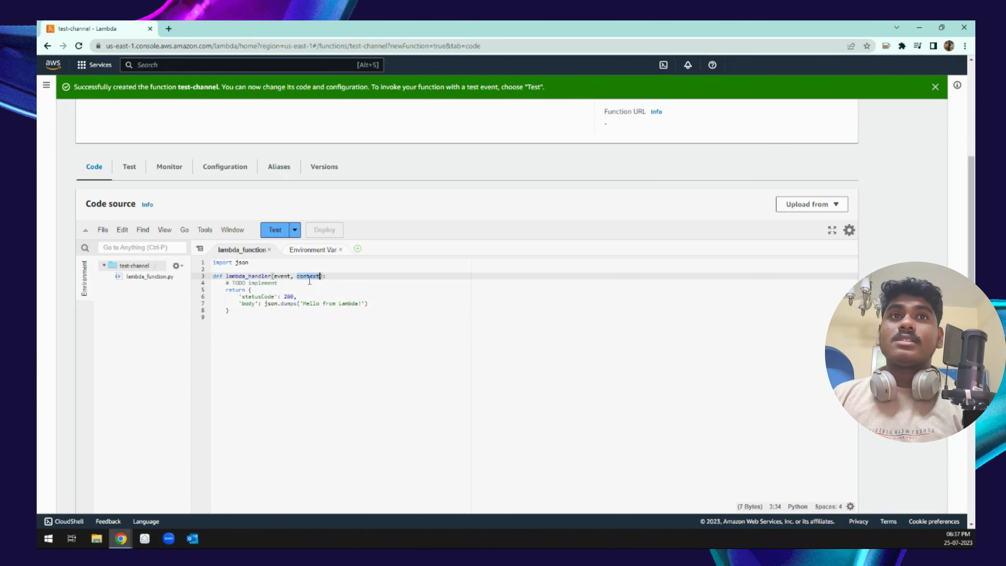
double_click(278, 276)
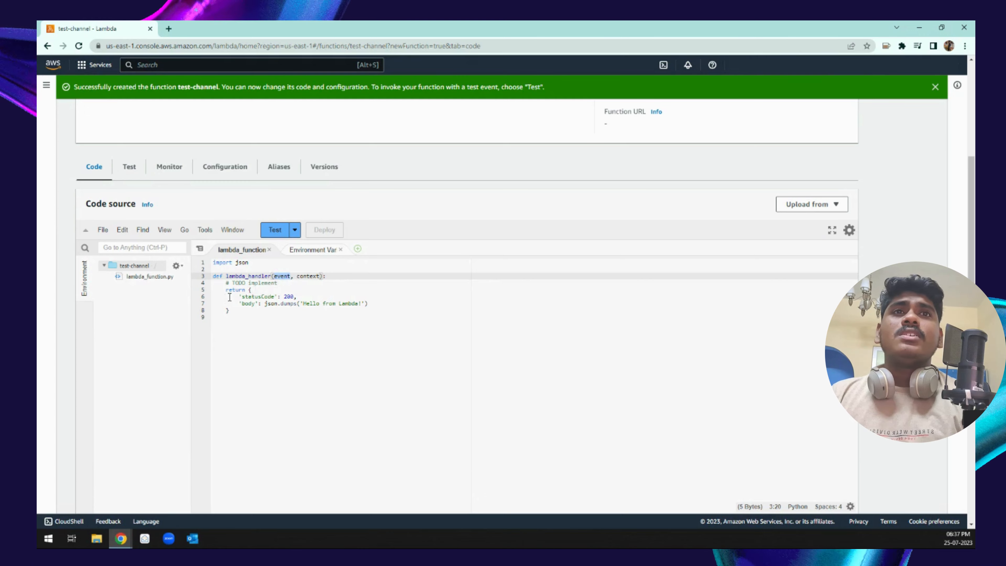
double_click(258, 297)
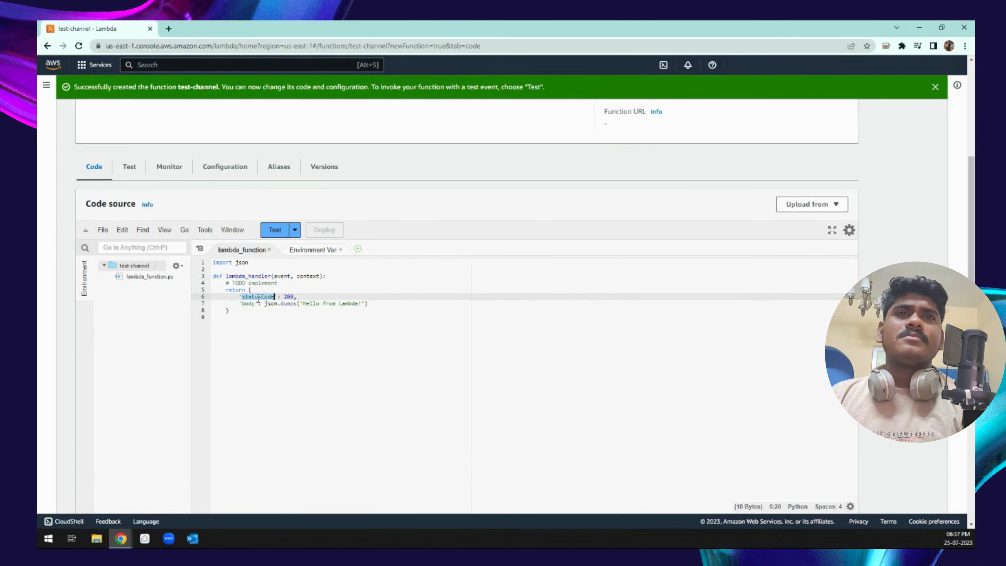
double_click(290, 297)
click(248, 305)
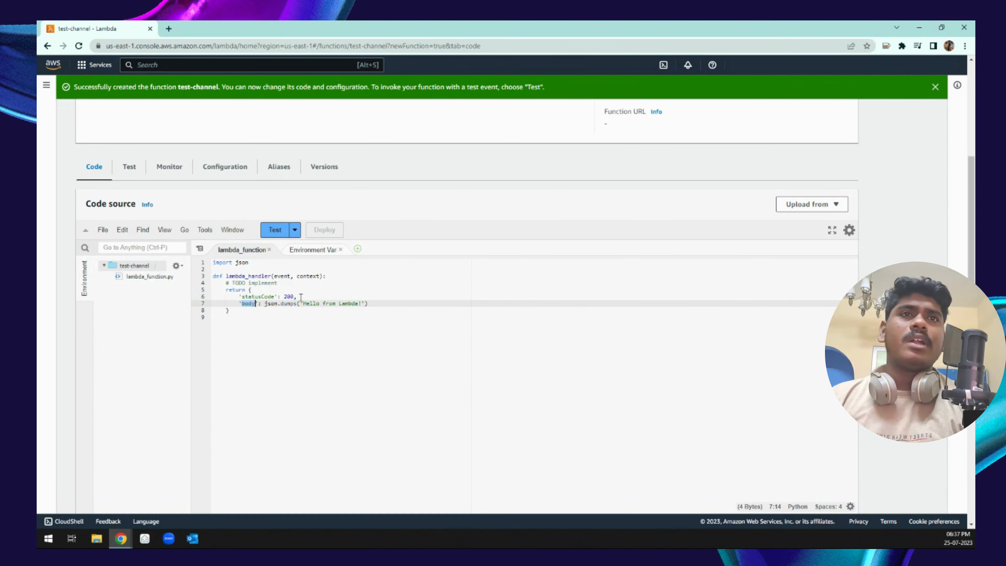
drag(301, 303, 351, 303)
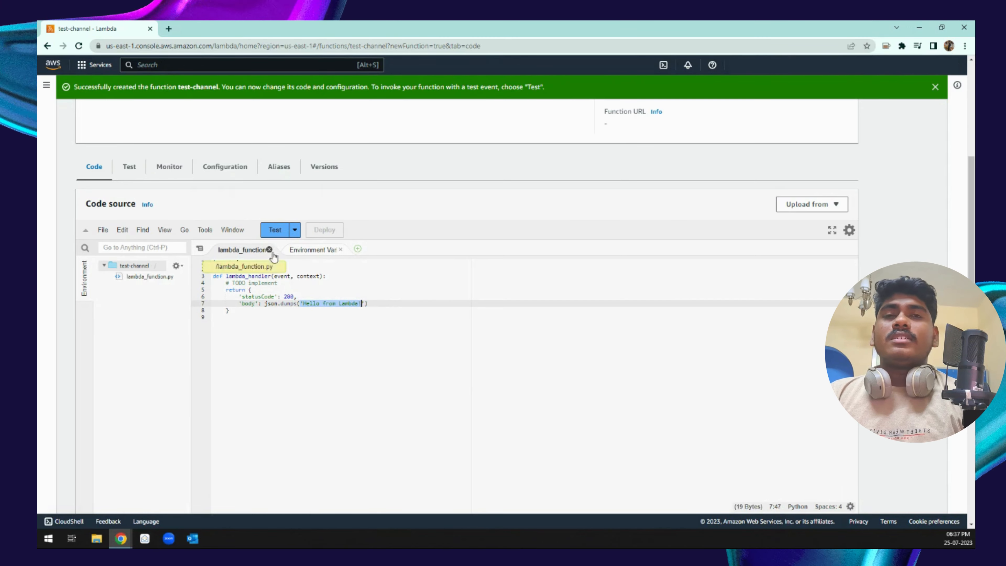
Create and save a private test event named test, keeping the hello-world template
click(276, 233)
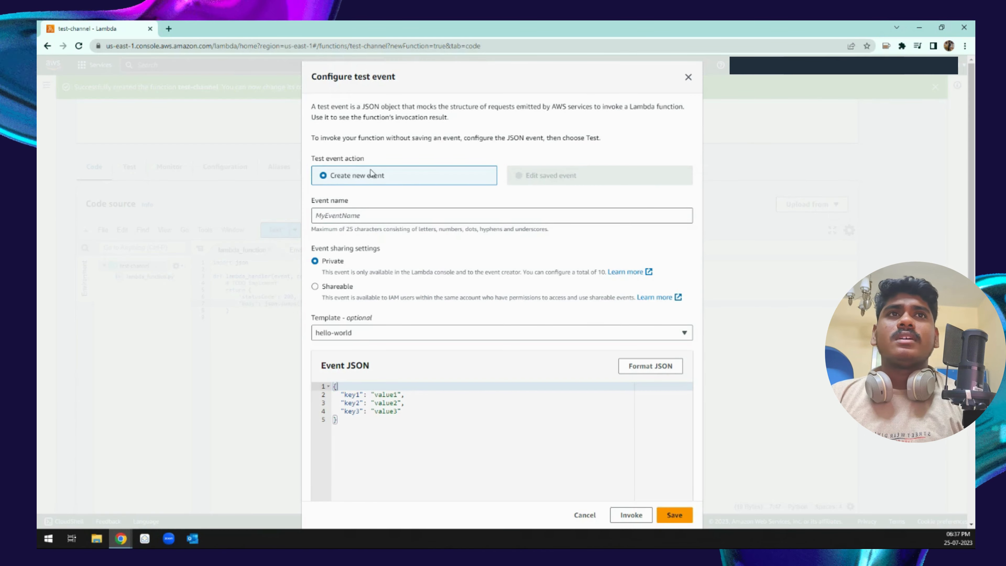
click(348, 217)
text(test)
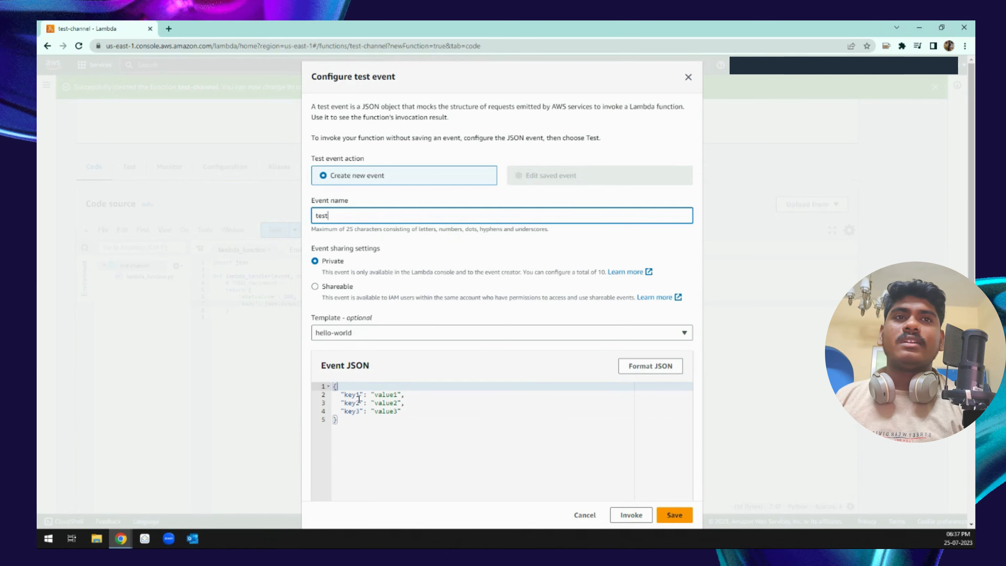
scroll(393, 333, down, 3)
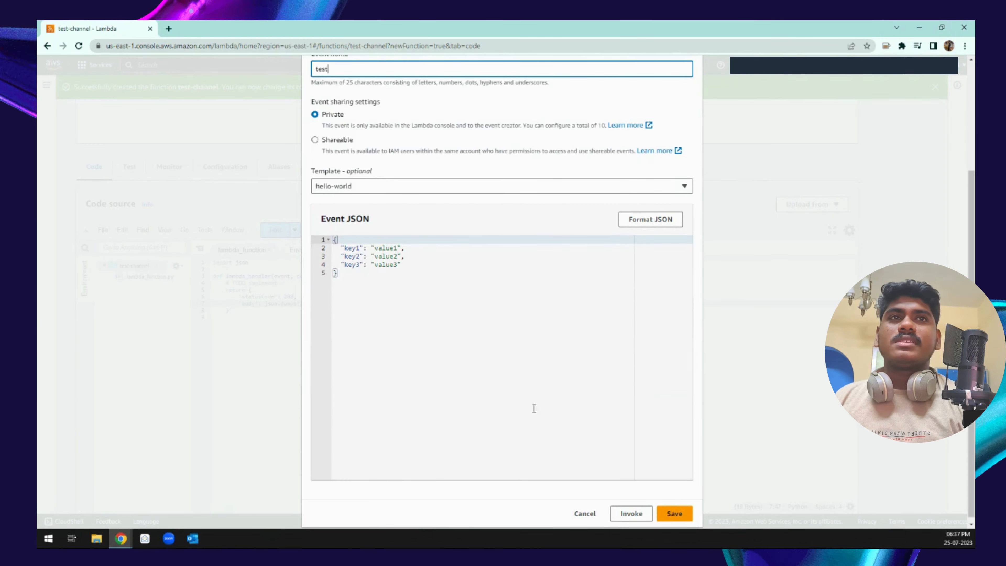
click(676, 513)
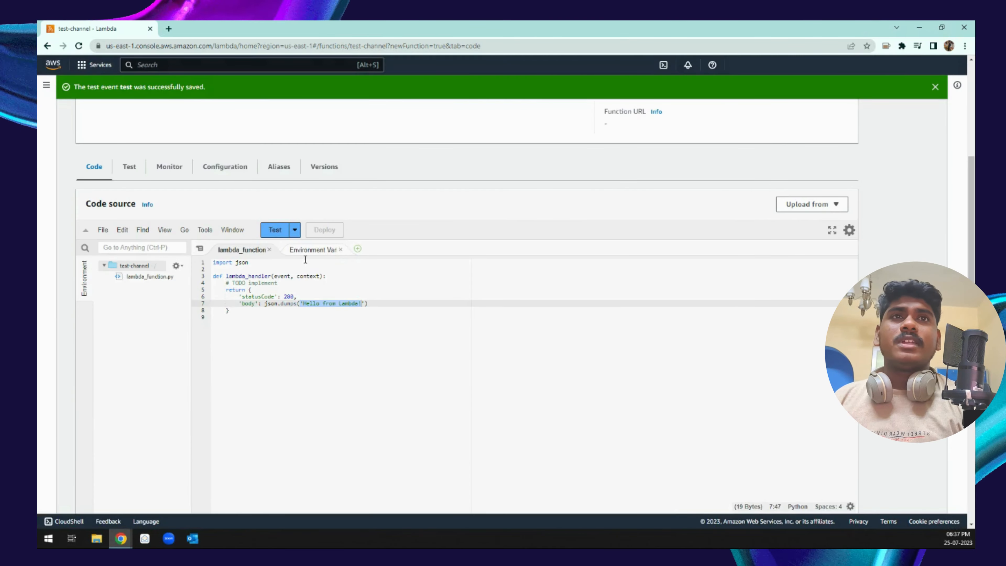
Run the function with the saved test event and review the execution response and the environment variables page
click(275, 231)
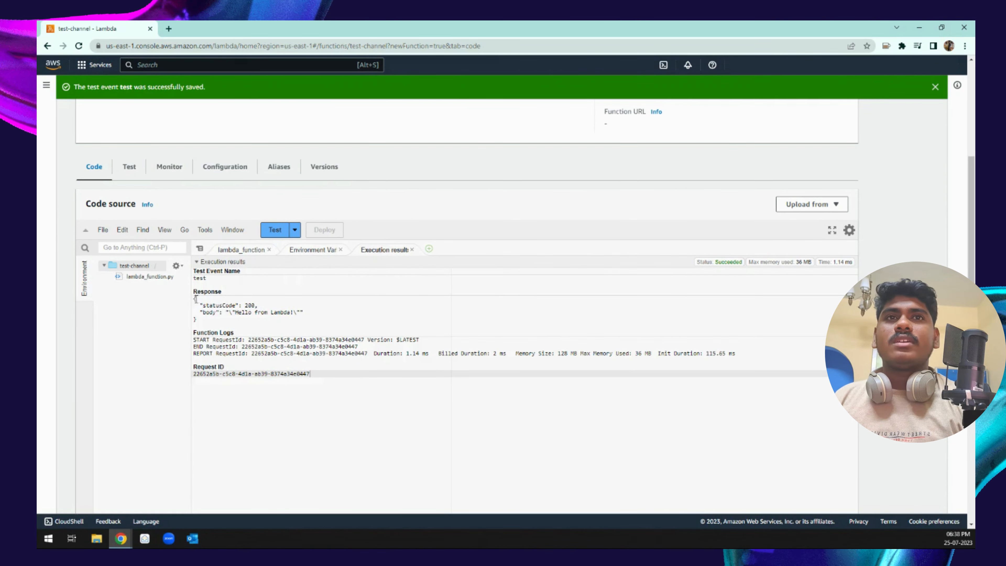
drag(195, 299, 253, 314)
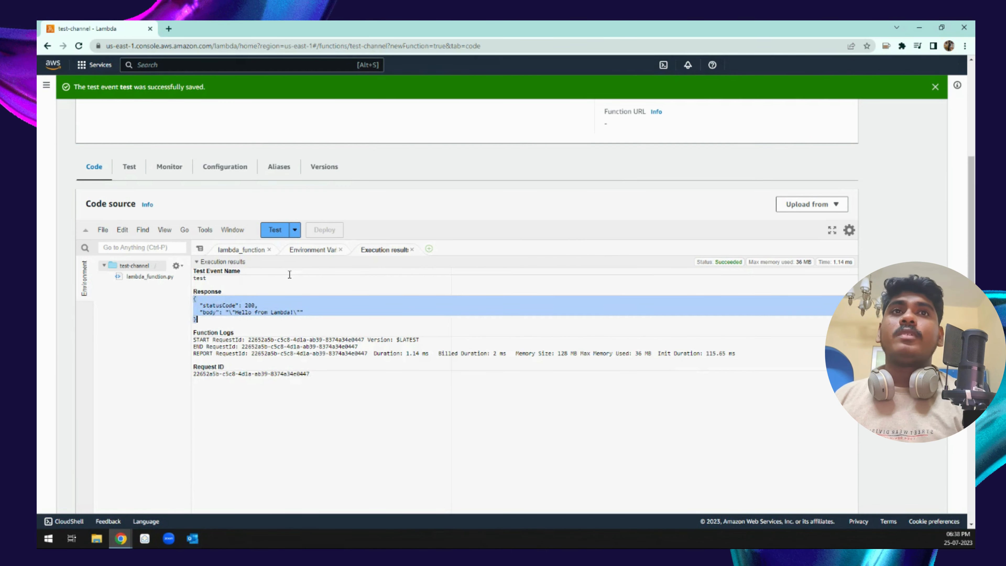
click(300, 250)
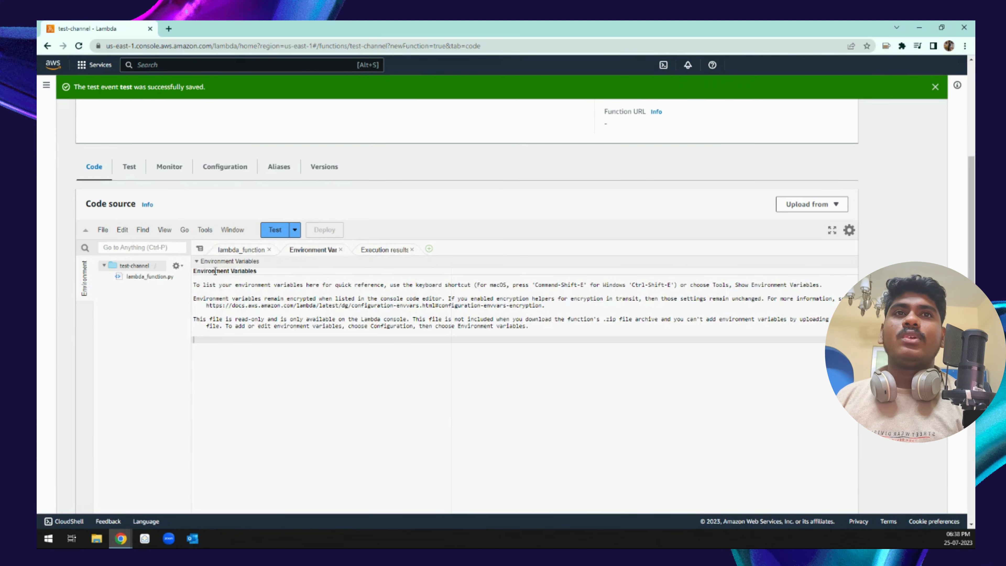
click(241, 249)
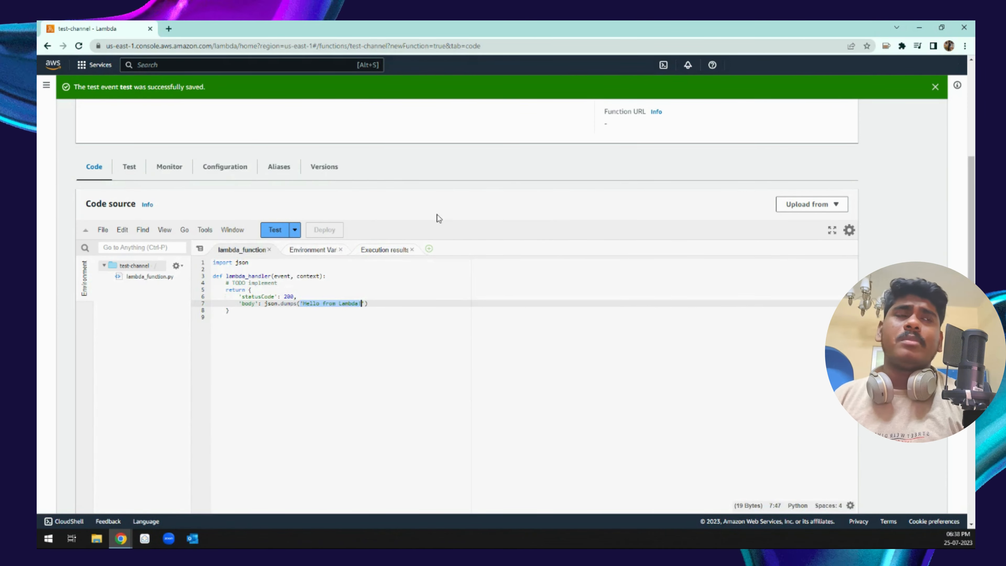
Search the AWS services for "step" and open Step Functions
scroll(439, 218, up, 5)
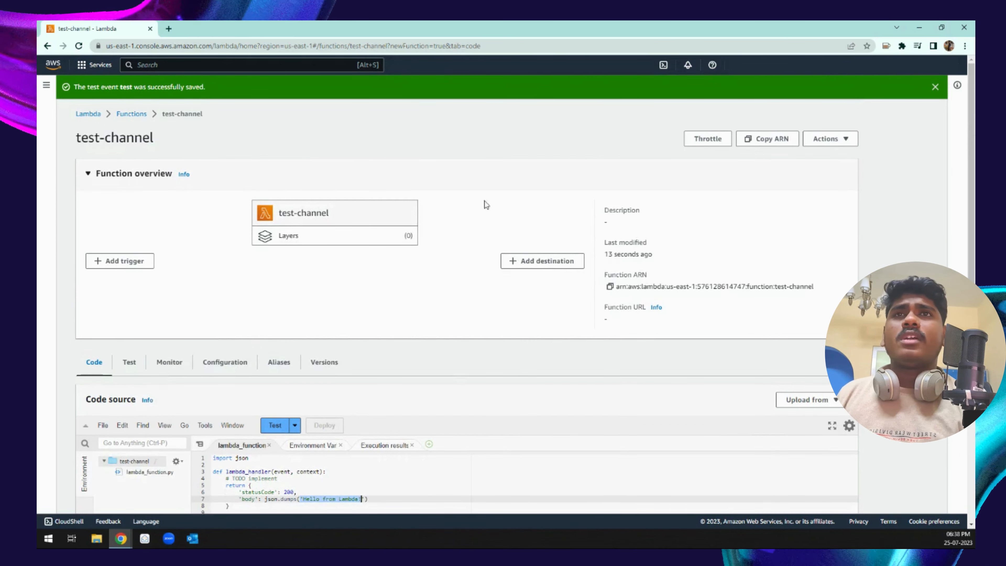
click(88, 66)
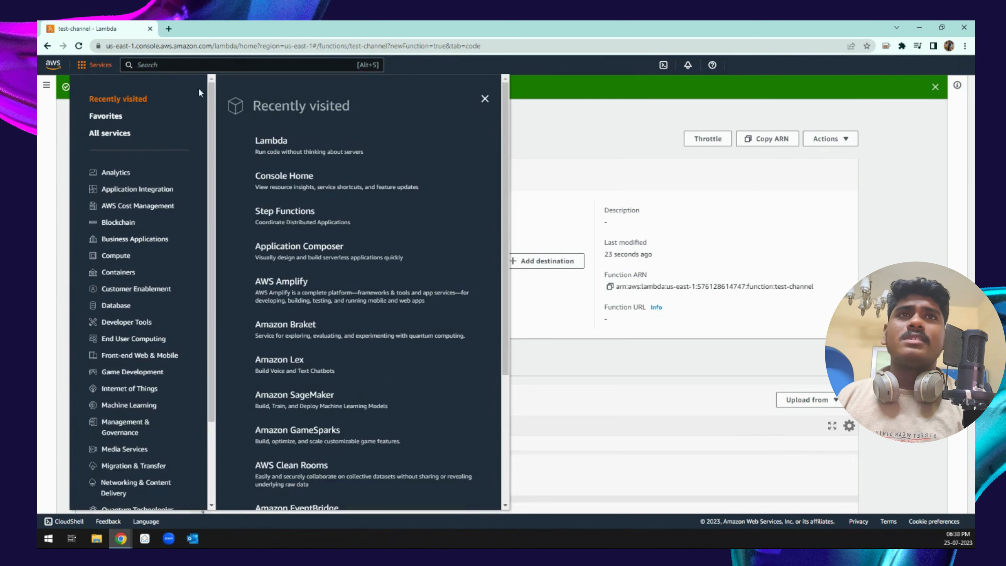
click(209, 65)
text(step)
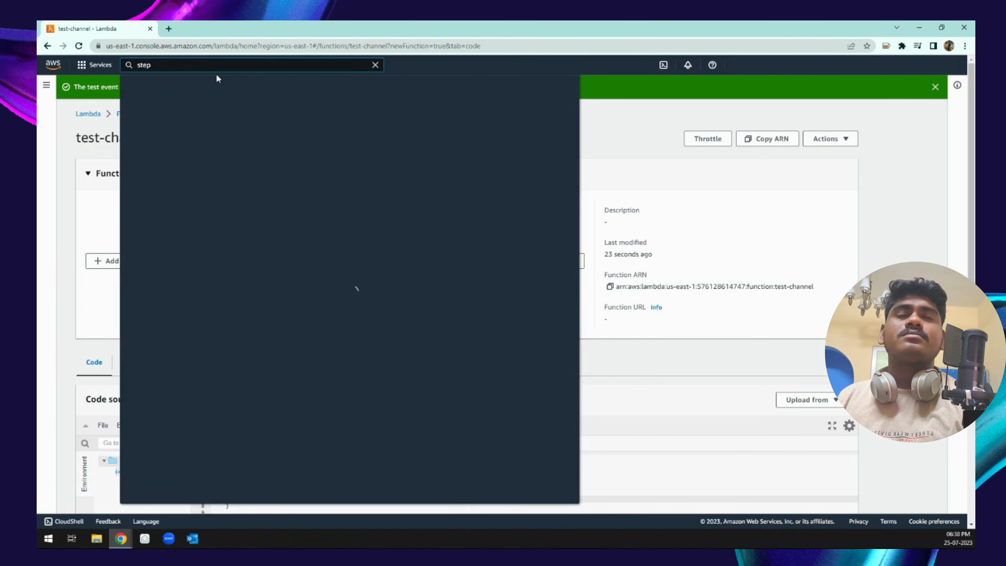
click(298, 160)
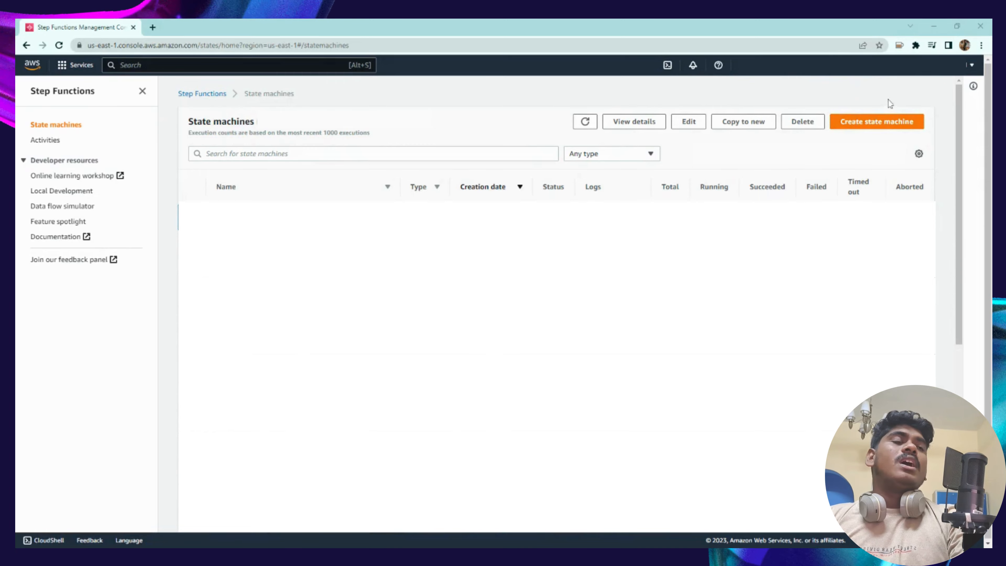
Start a new visually designed state machine of type Standard, discarding the unsaved workflow
click(884, 123)
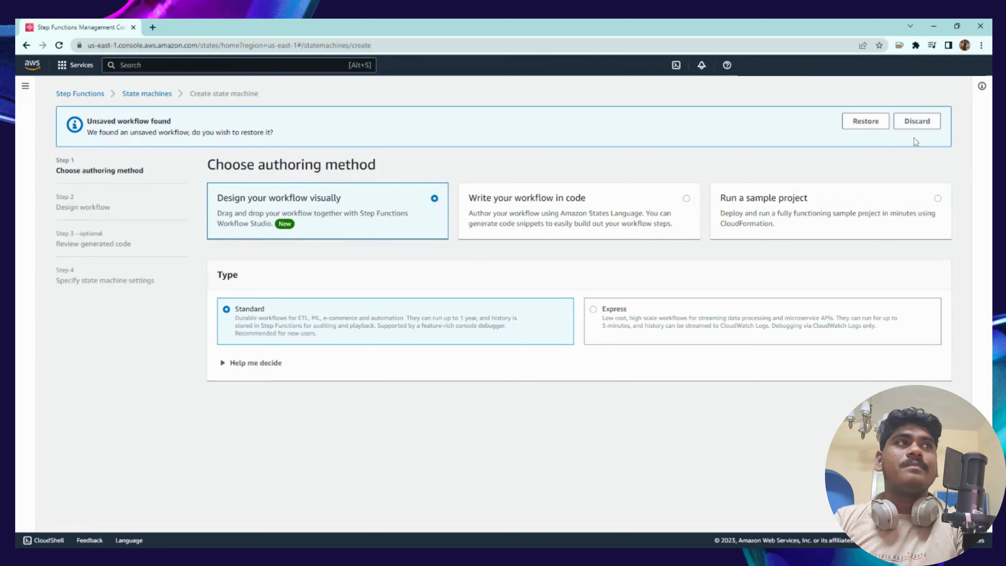
click(916, 121)
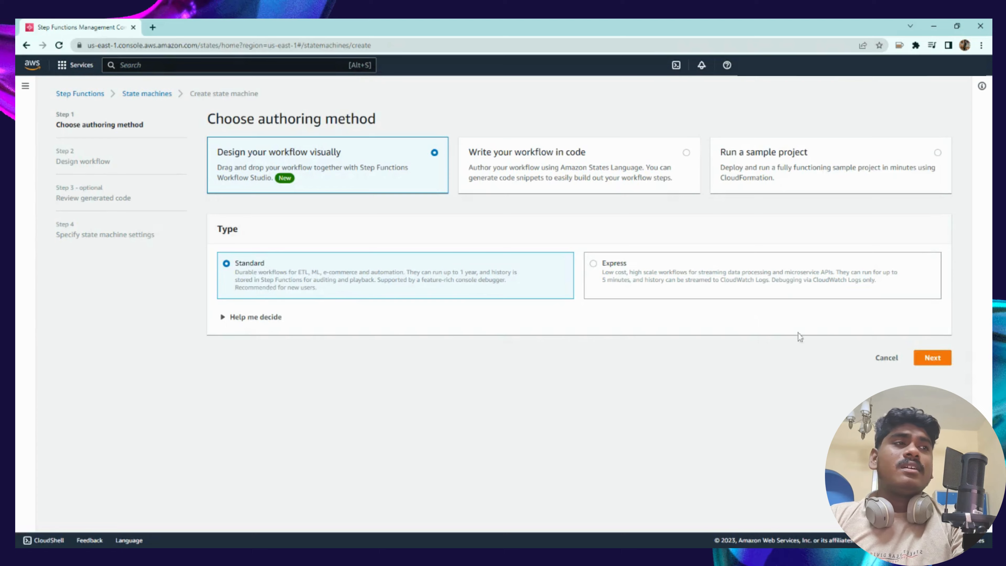
click(931, 358)
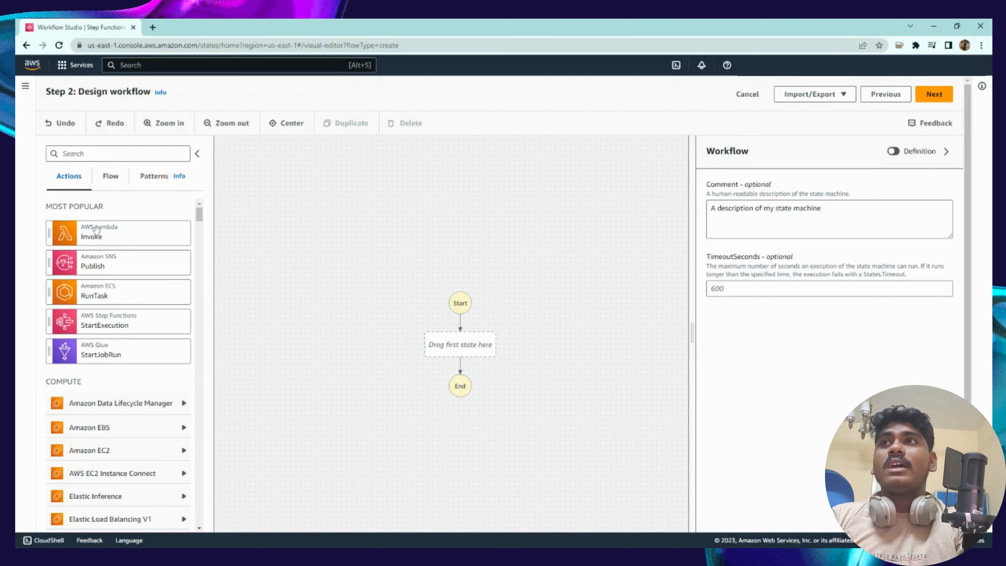
Add an AWS Lambda Invoke state between Start and End, and set its function to test-channel:$LATEST
drag(92, 237, 463, 356)
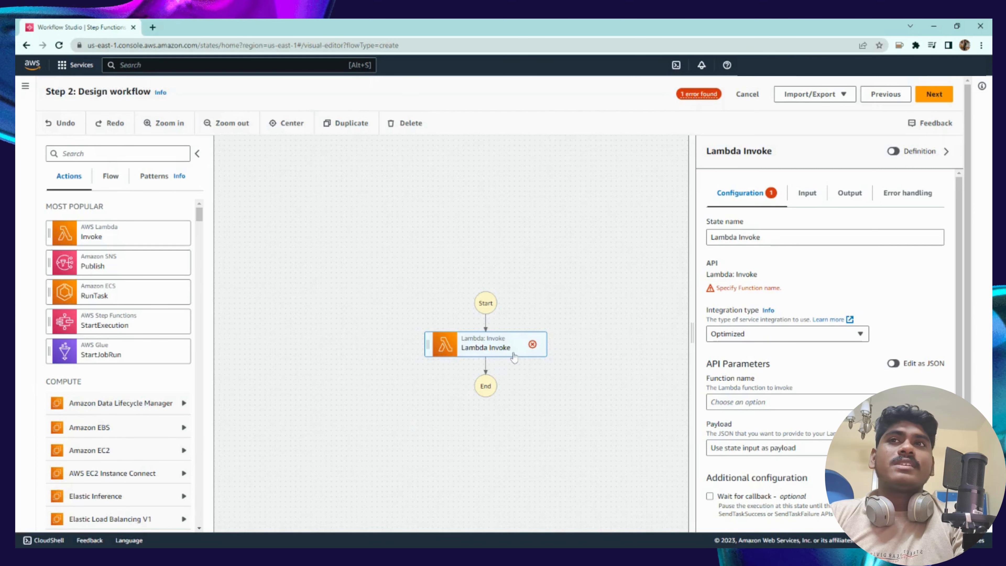
click(731, 402)
text(test-channel)
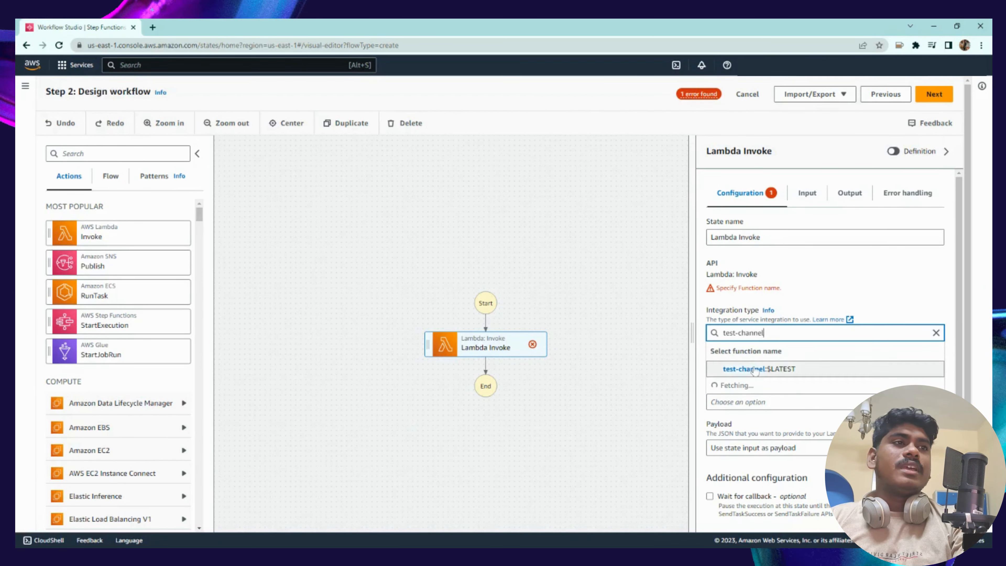
click(781, 372)
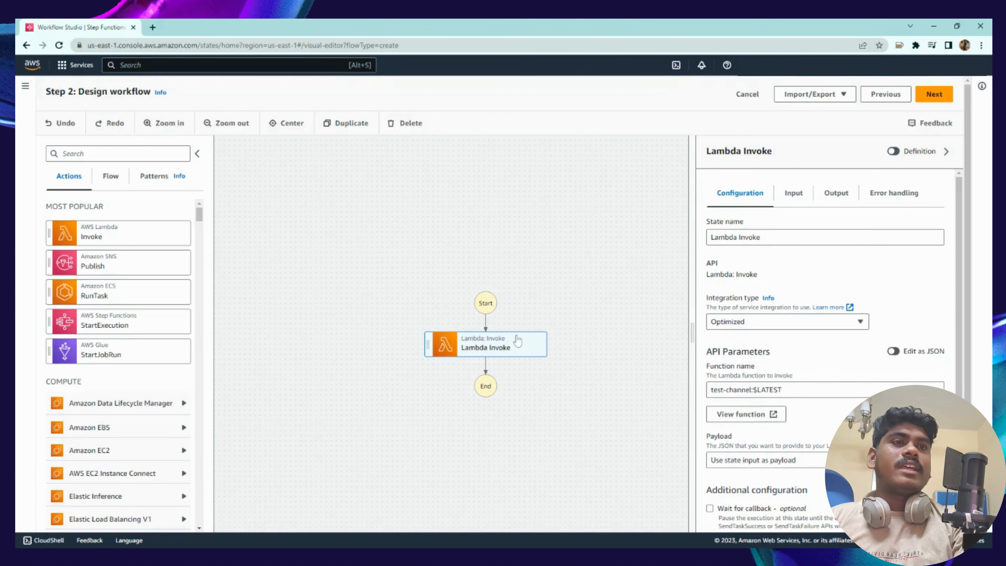
Enable Wait for callback on the Lambda Invoke state and dismiss its explanation dialog
scroll(783, 354, down, 3)
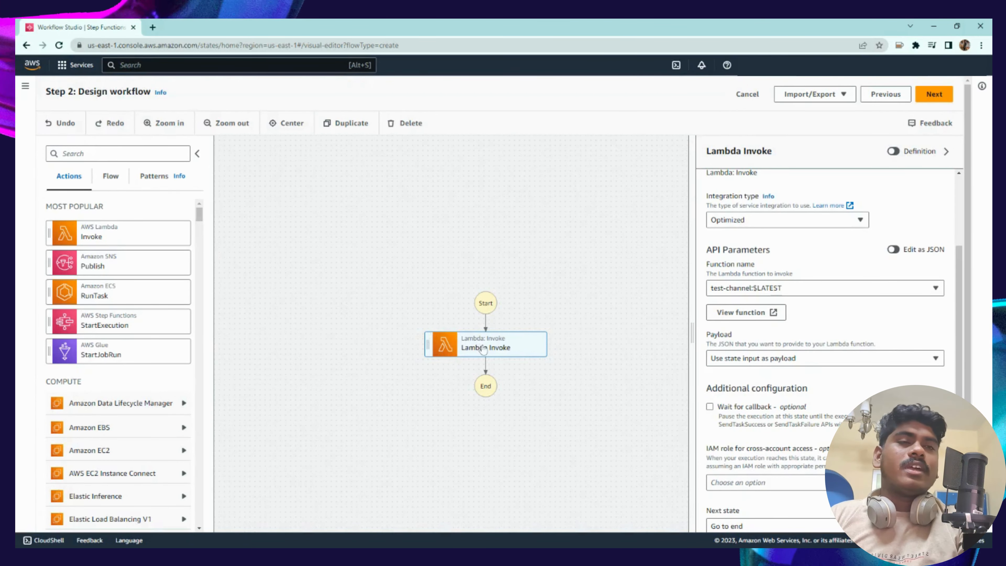
click(710, 409)
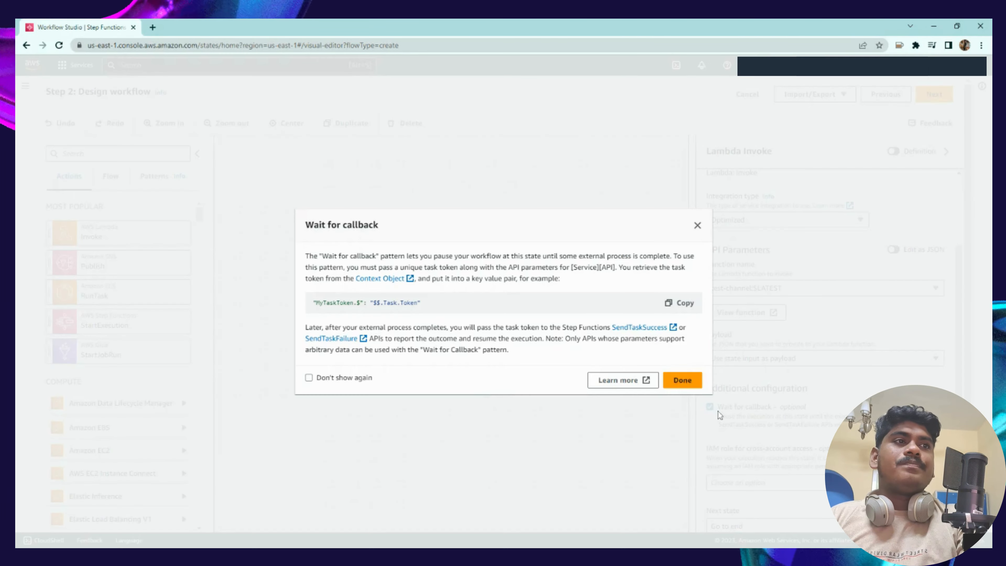
click(698, 225)
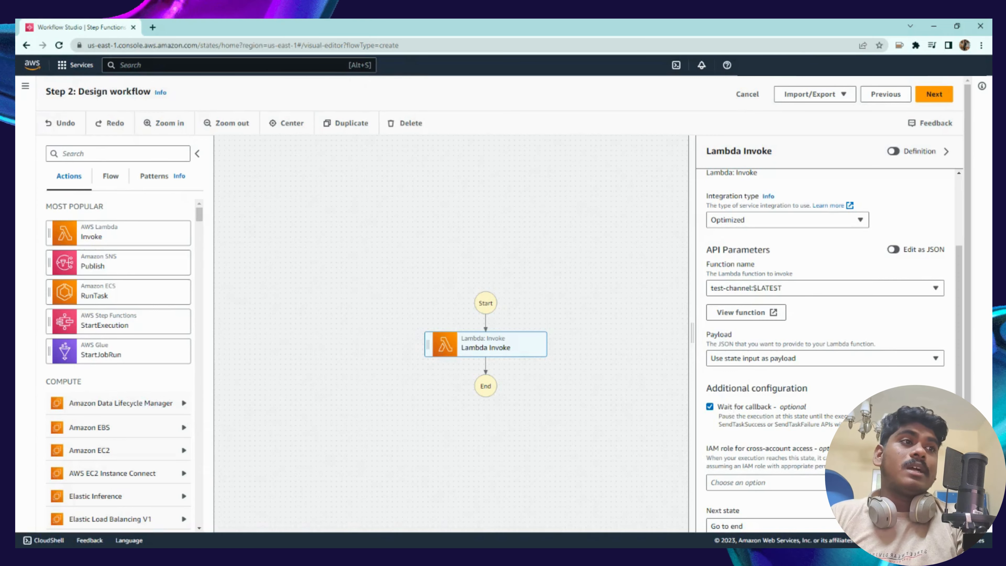
Disable Wait for callback on the Lambda Invoke state
click(711, 407)
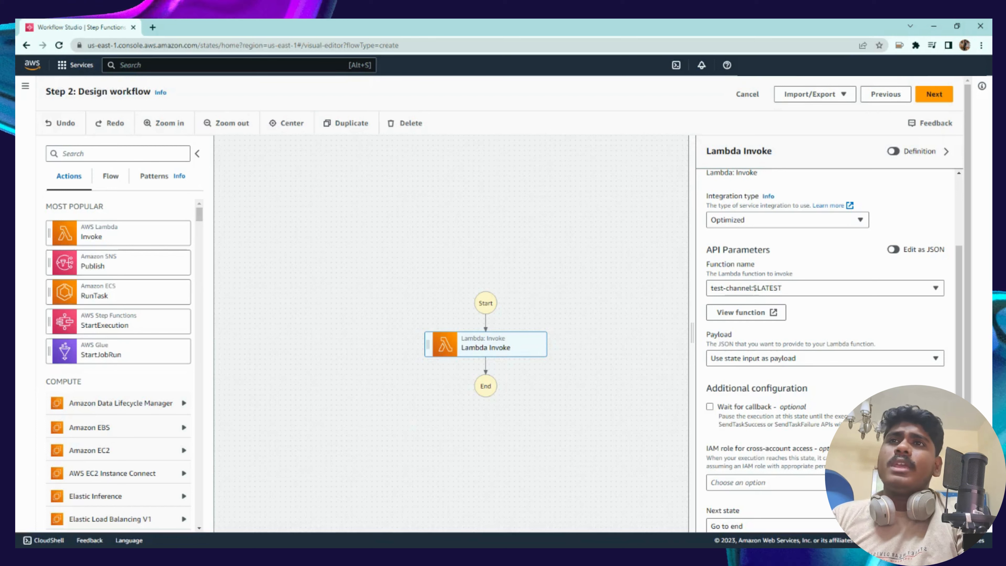
scroll(832, 337, down, 1)
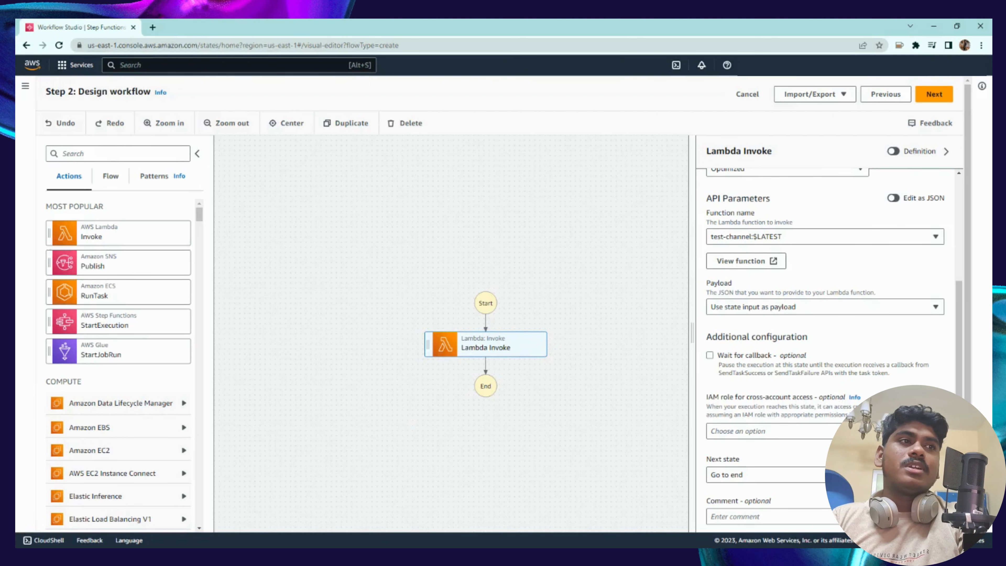
scroll(792, 412, down, 1)
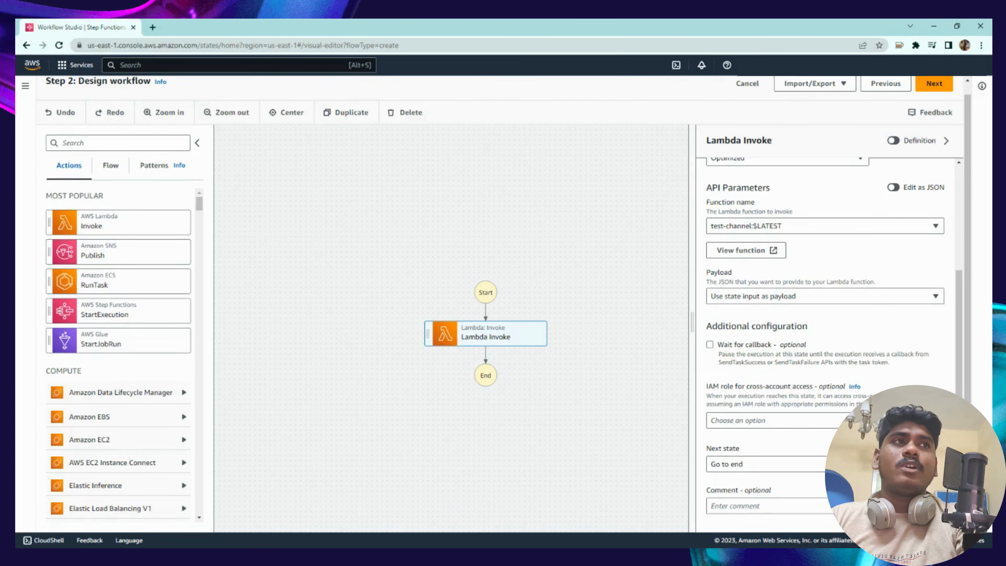
Rename the Lambda Invoke state to "Trigger Lambda Invoke"
scroll(851, 381, up, 4)
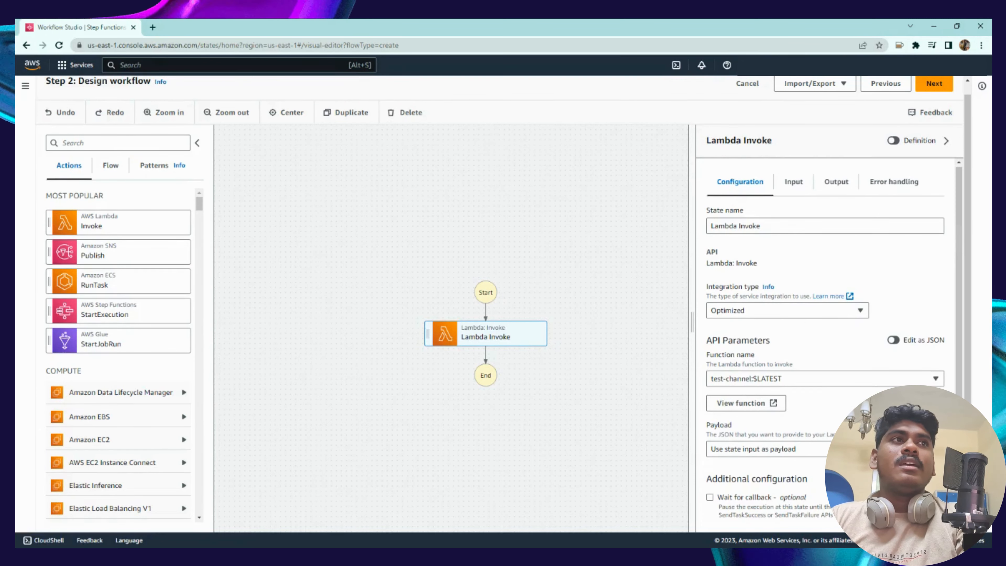
click(761, 225)
double_click(726, 226)
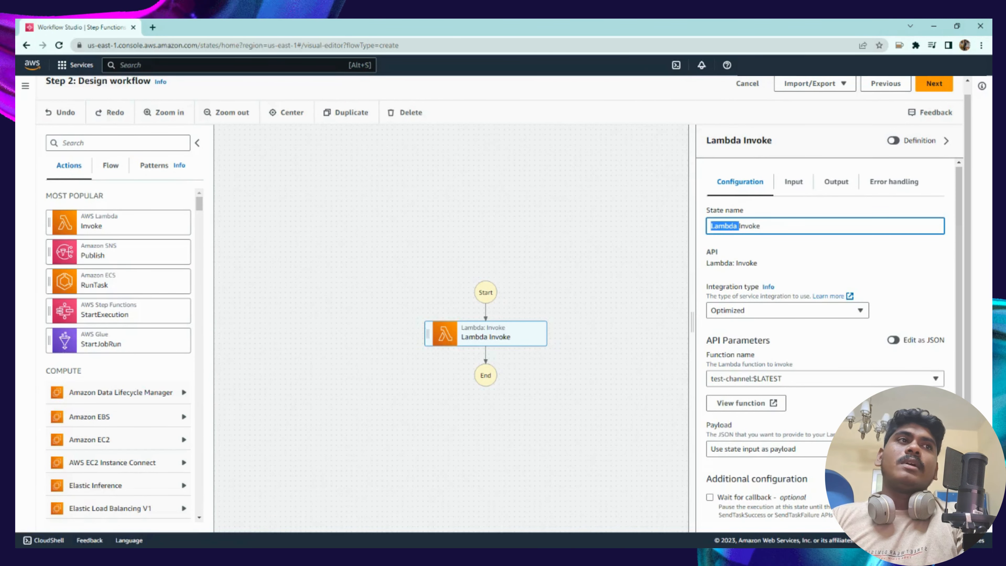
click(718, 226)
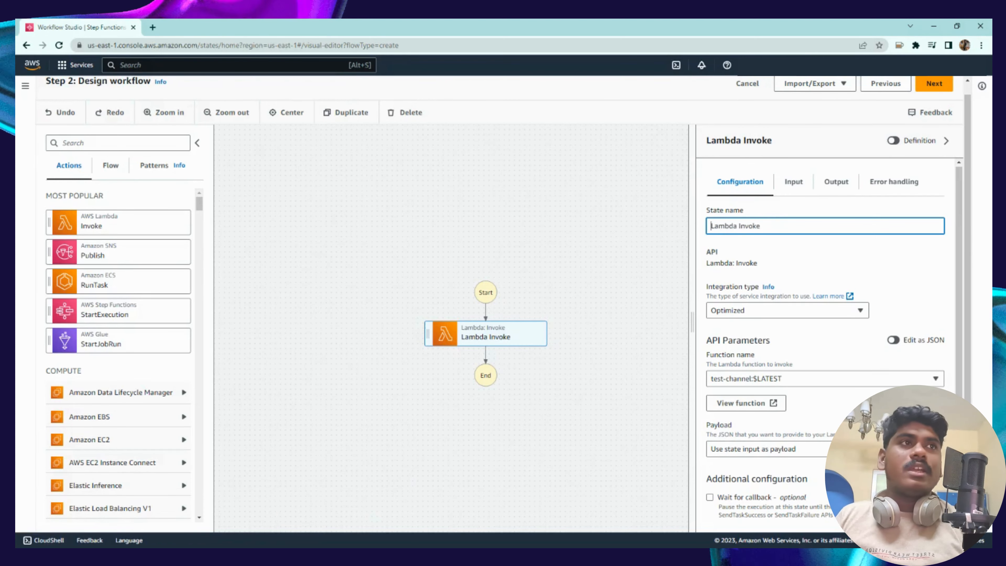
text(Trigger)
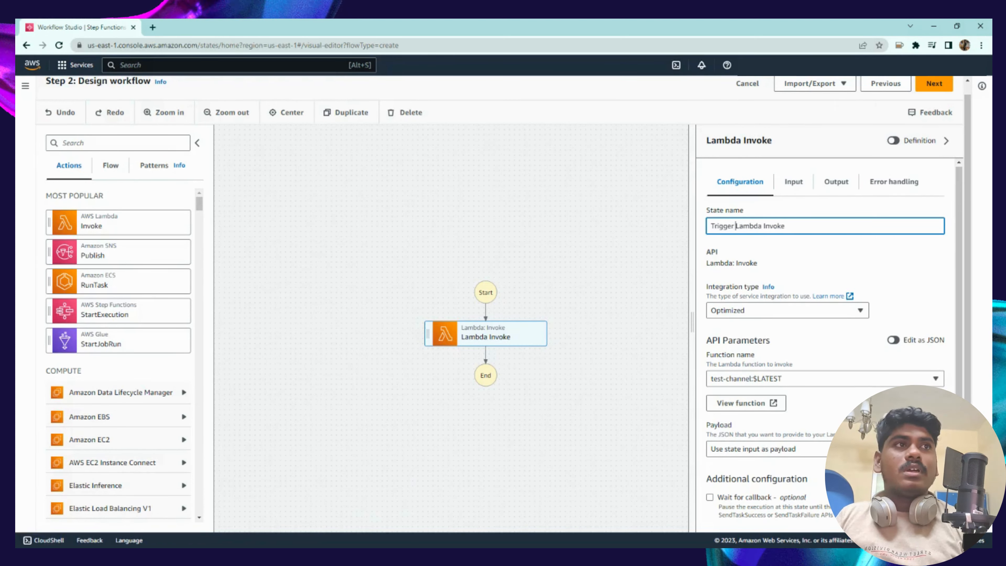
click(812, 247)
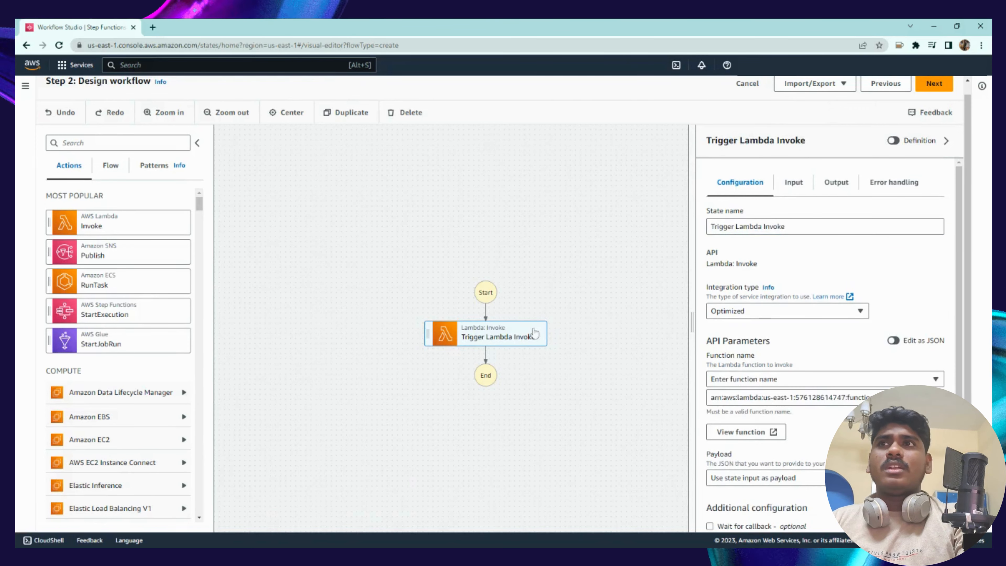
Finish the workflow design and review the generated Amazon States Language definition
click(943, 85)
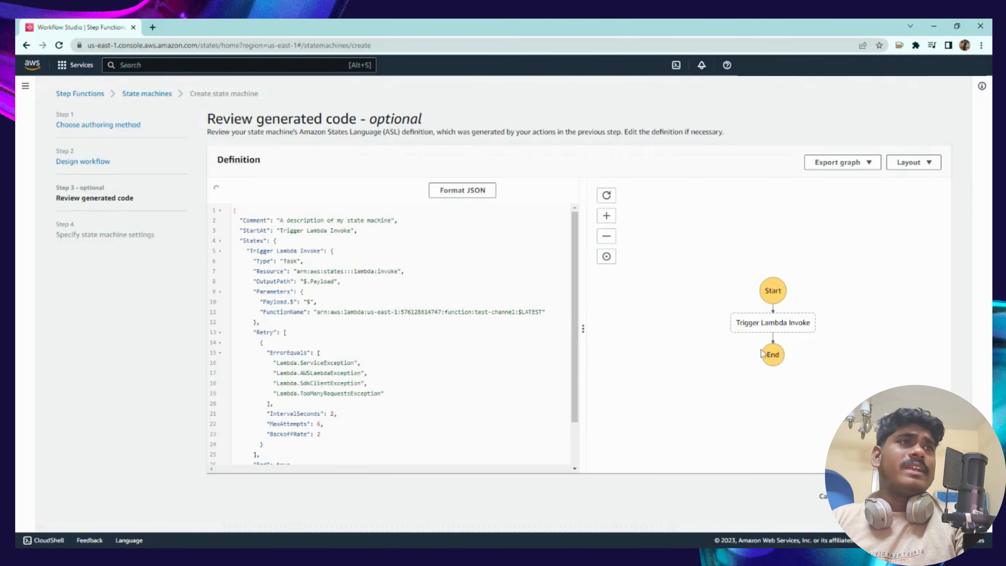
scroll(393, 317, down, 2)
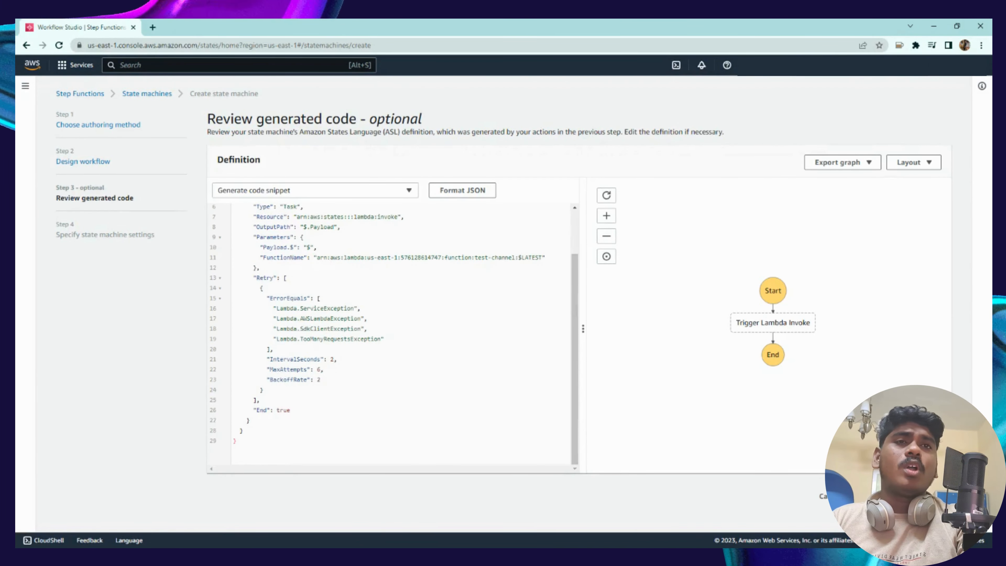
scroll(392, 333, up, 2)
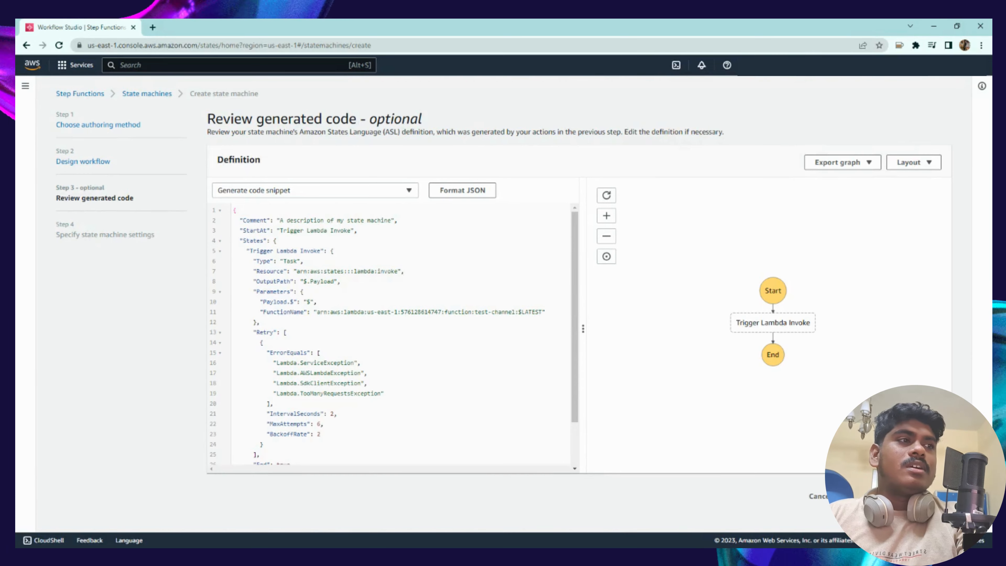
Continue to the state machine settings, name the state machine test-sample-sf and create it
click(932, 497)
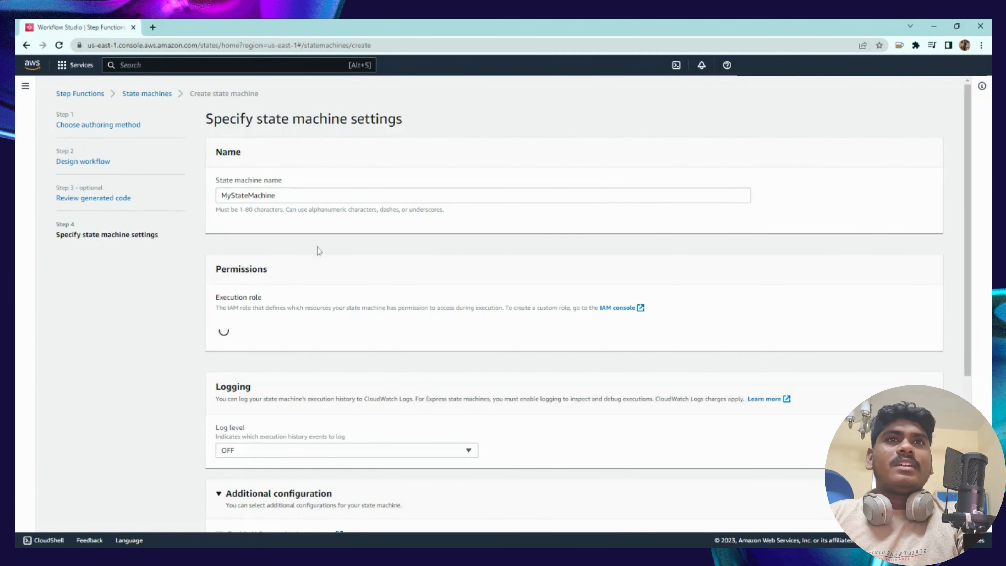
double_click(276, 196)
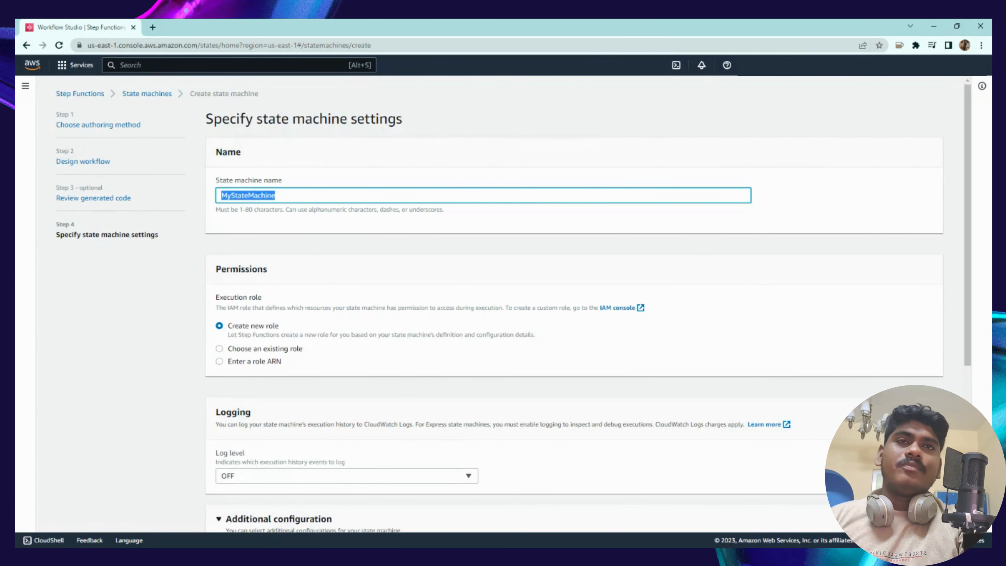
text(test-sam)
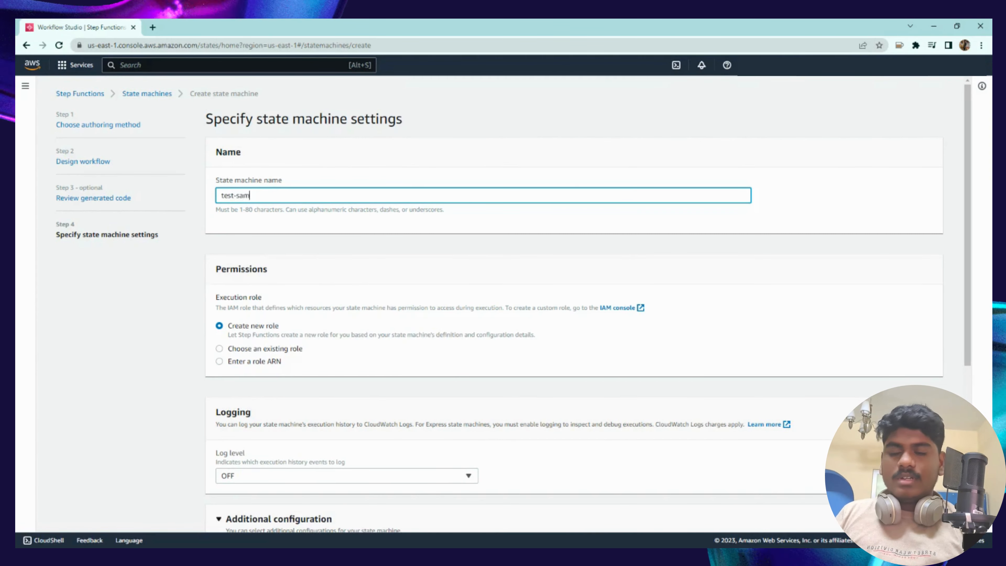
text(ple)
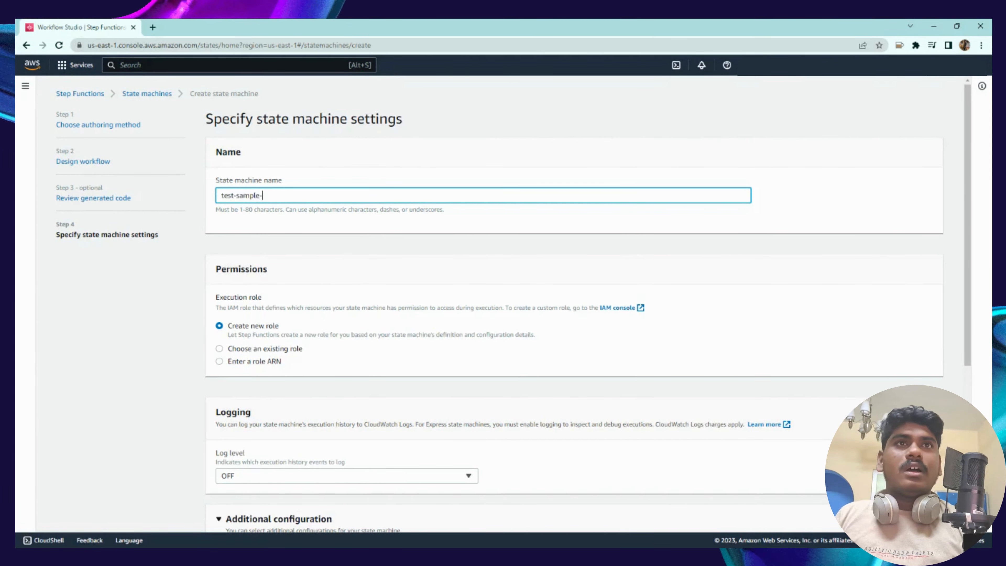
text(-sf)
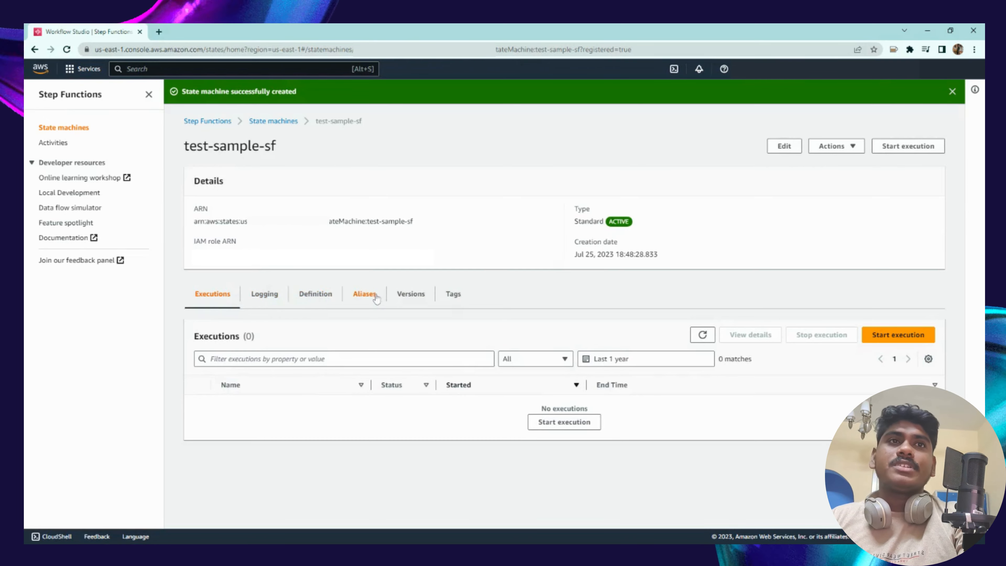
Check the definition of test-sample-sf and start an execution with the default JSON input
click(314, 298)
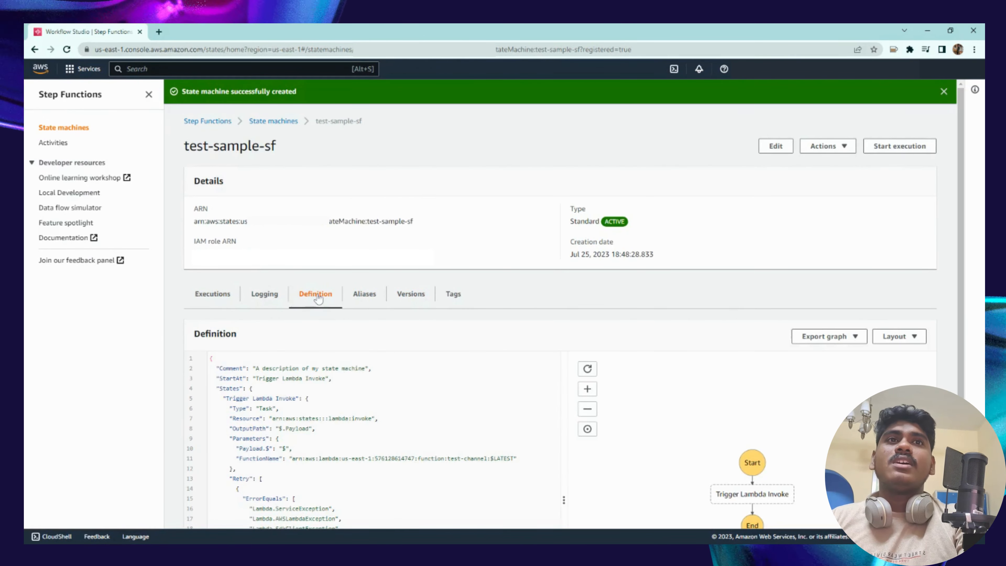
scroll(701, 327, down, 3)
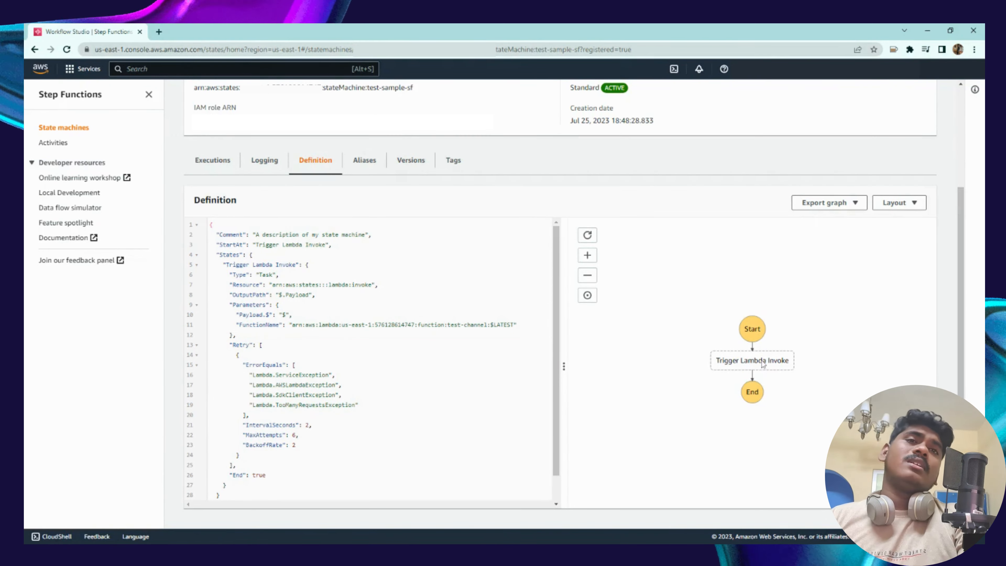
click(212, 160)
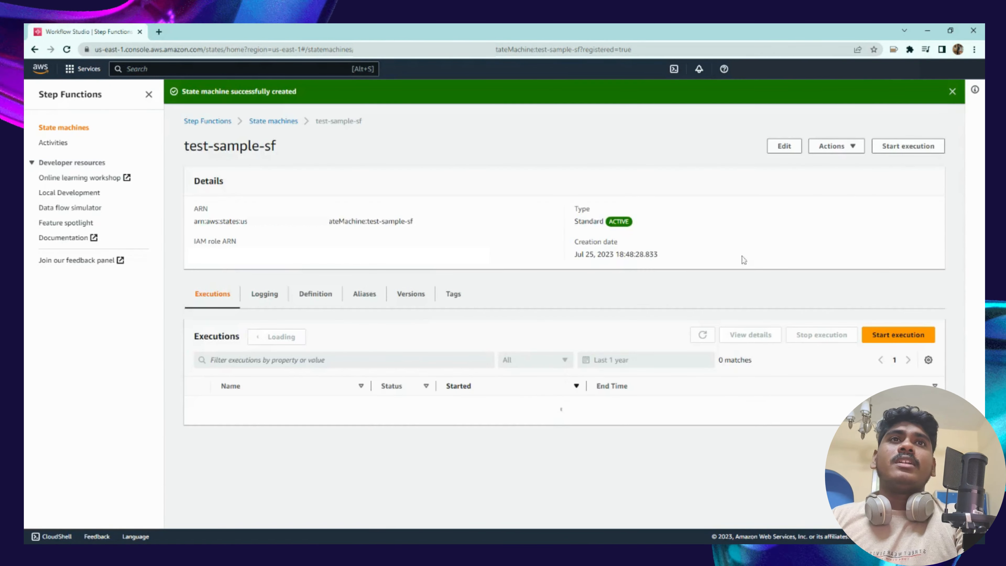
click(920, 147)
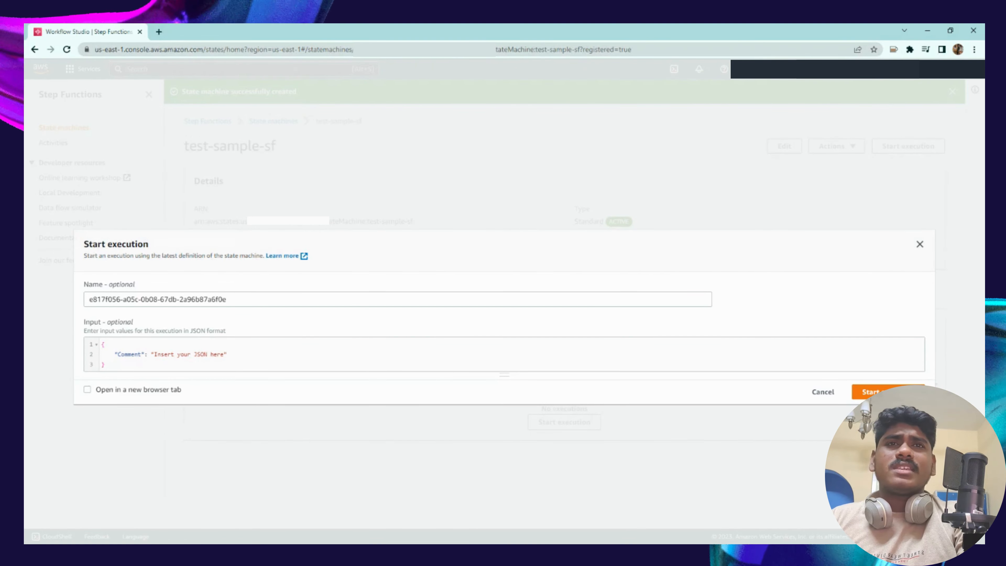
click(868, 393)
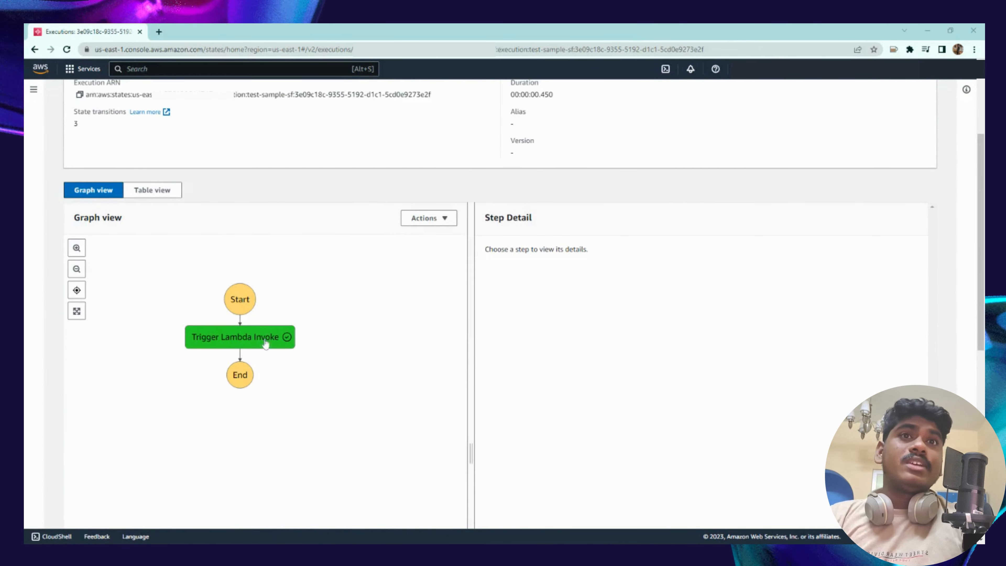
Inspect the input and output of the Trigger Lambda Invoke step and the execution's details
click(266, 344)
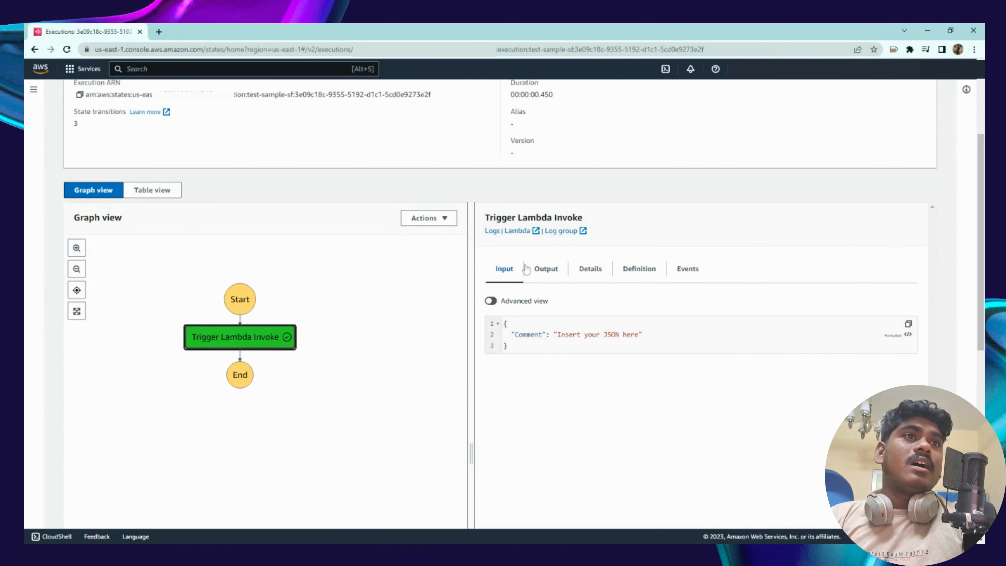
click(552, 268)
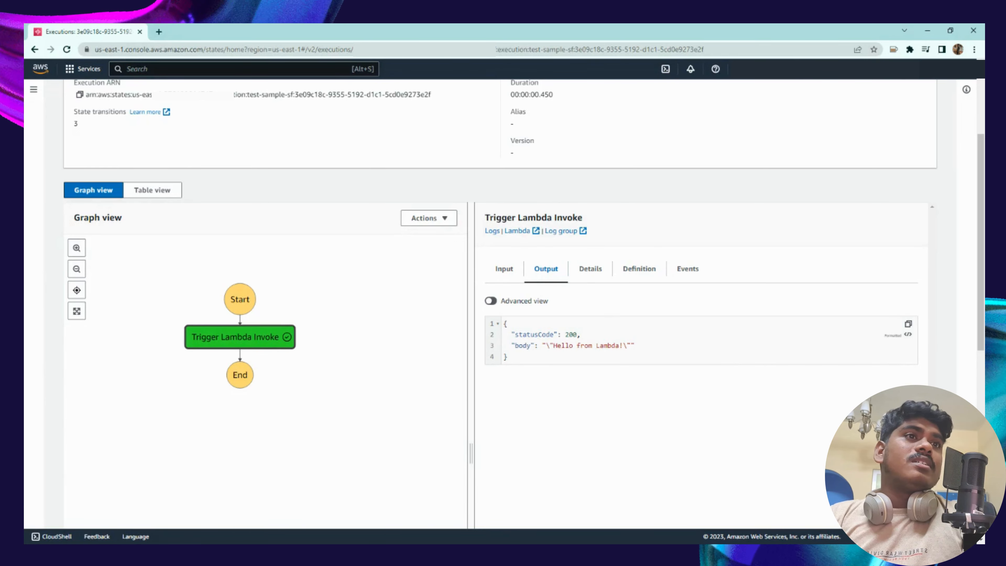
double_click(571, 334)
drag(549, 345, 623, 345)
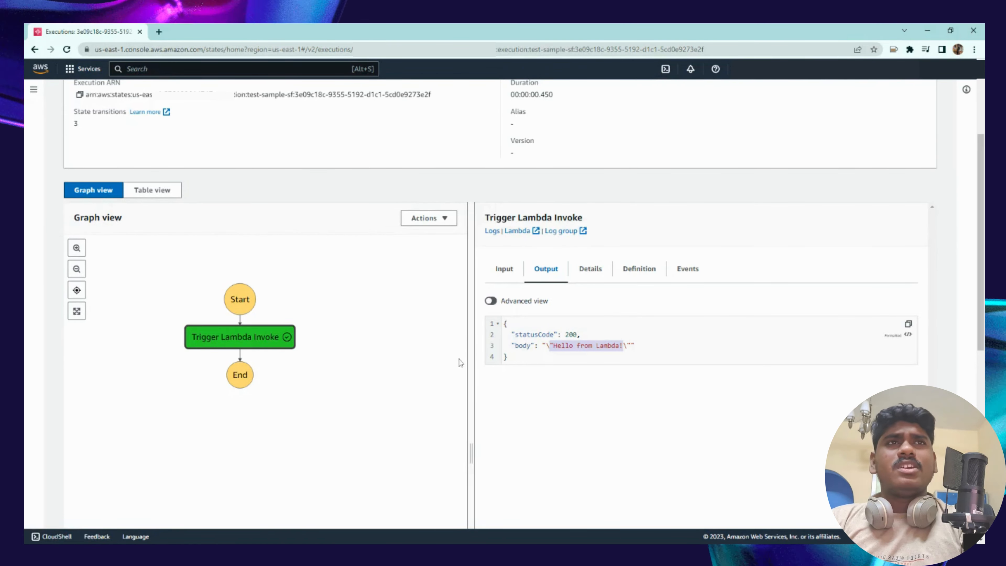
scroll(461, 363, up, 3)
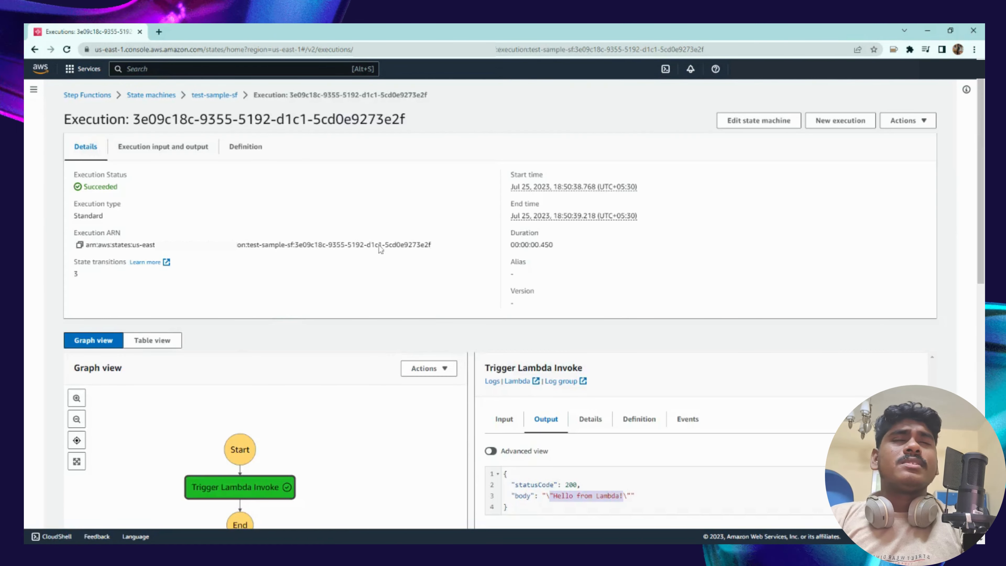
scroll(331, 275, down, 2)
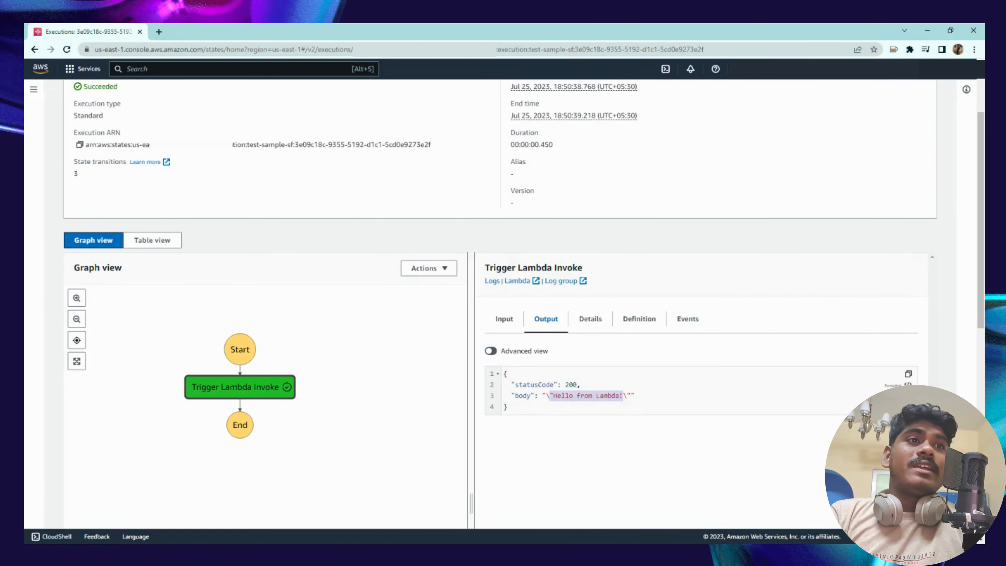
scroll(688, 279, up, 2)
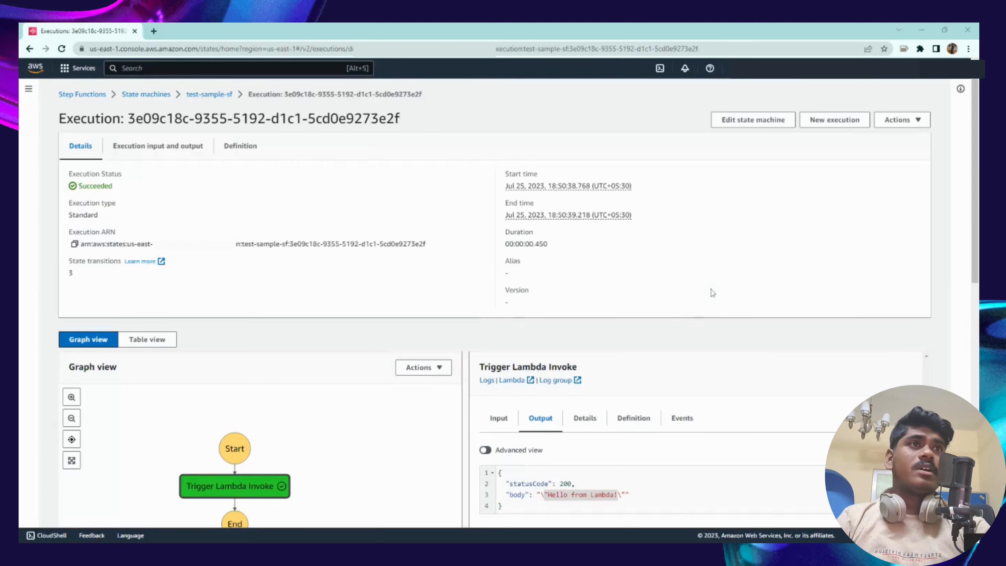
Open the test-sample-sf state machine for visual editing in Workflow Studio
click(754, 120)
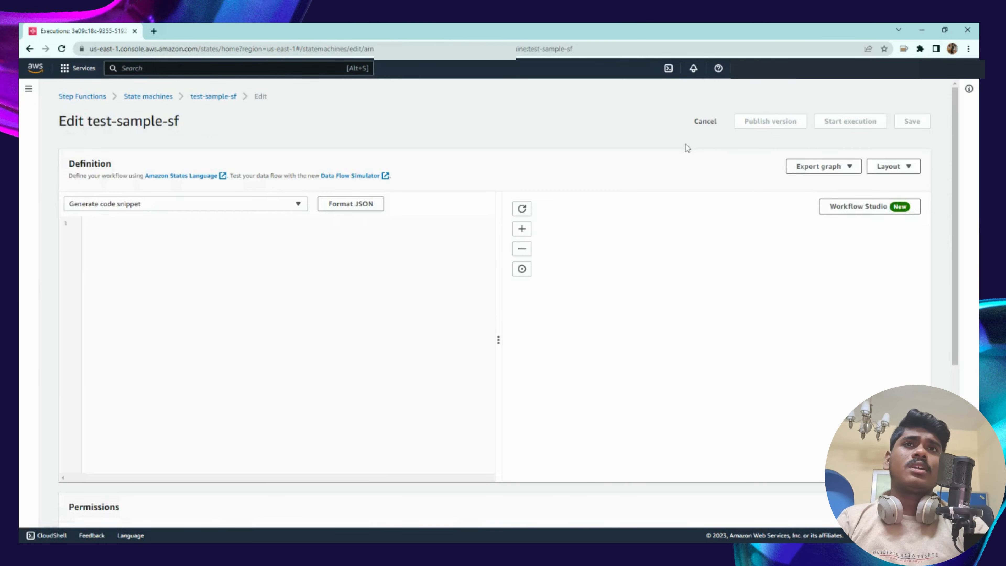
click(869, 209)
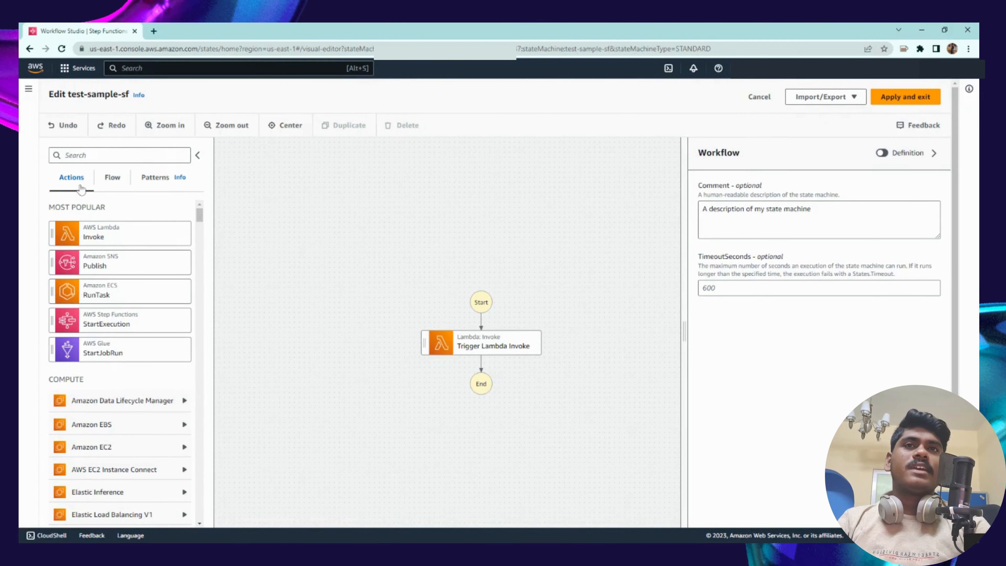
Add the Process S3 objects pattern below Trigger Lambda Invoke, followed by the Job poller pattern before End
click(161, 178)
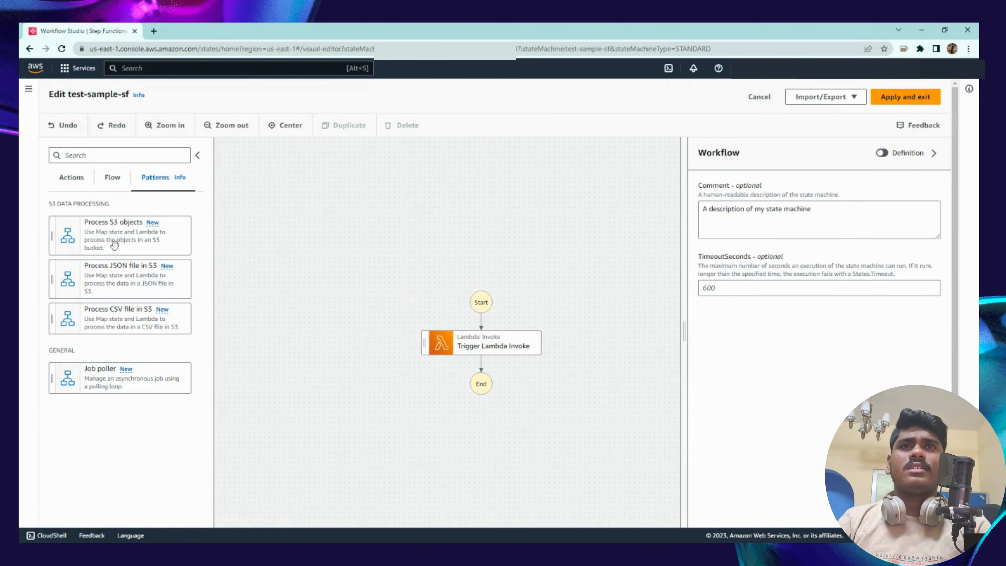
drag(113, 243, 509, 390)
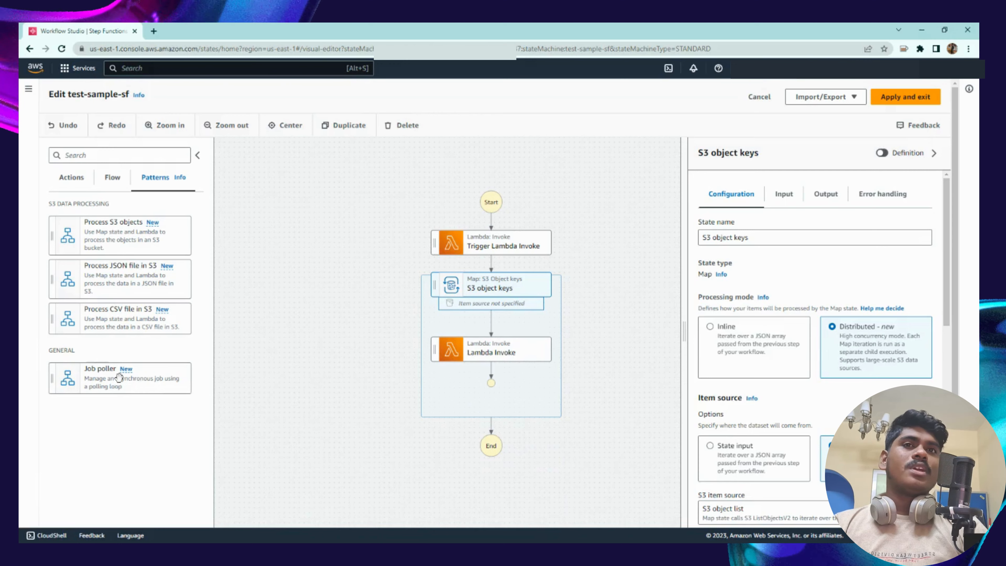
drag(119, 379, 553, 420)
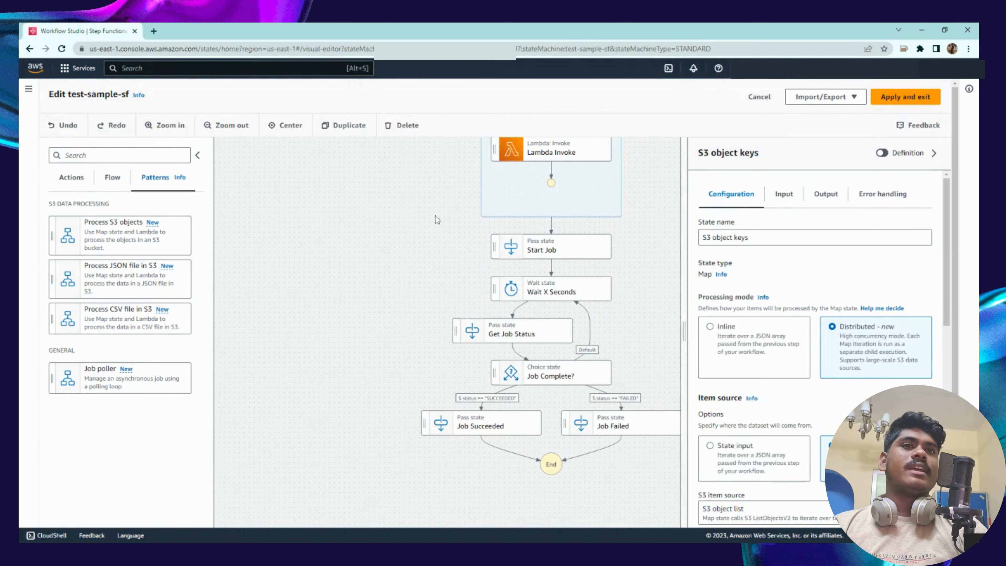
scroll(539, 301, up, 5)
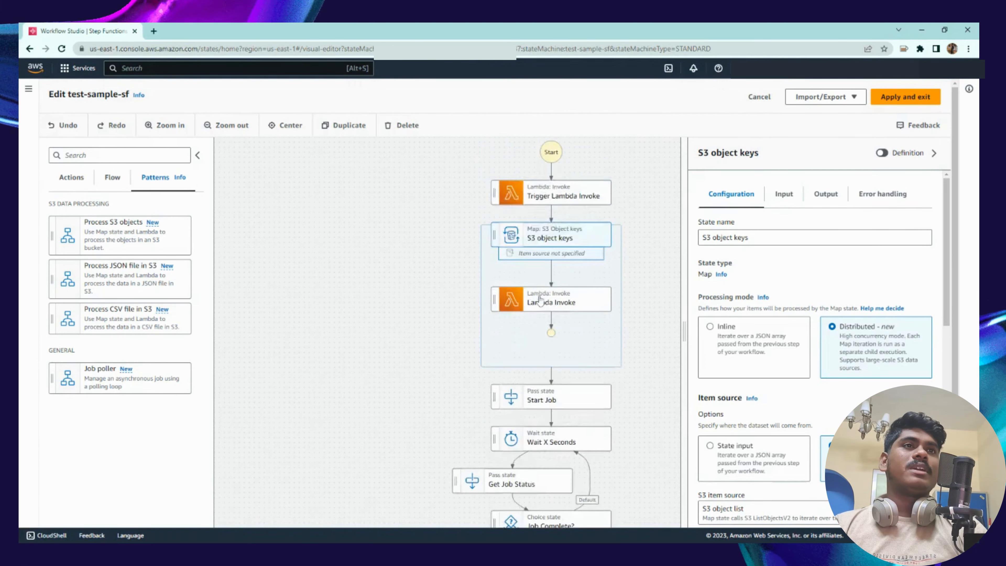
Undo the additions of the Job poller and Process S3 objects patterns
click(459, 392)
key(ctrl+z)
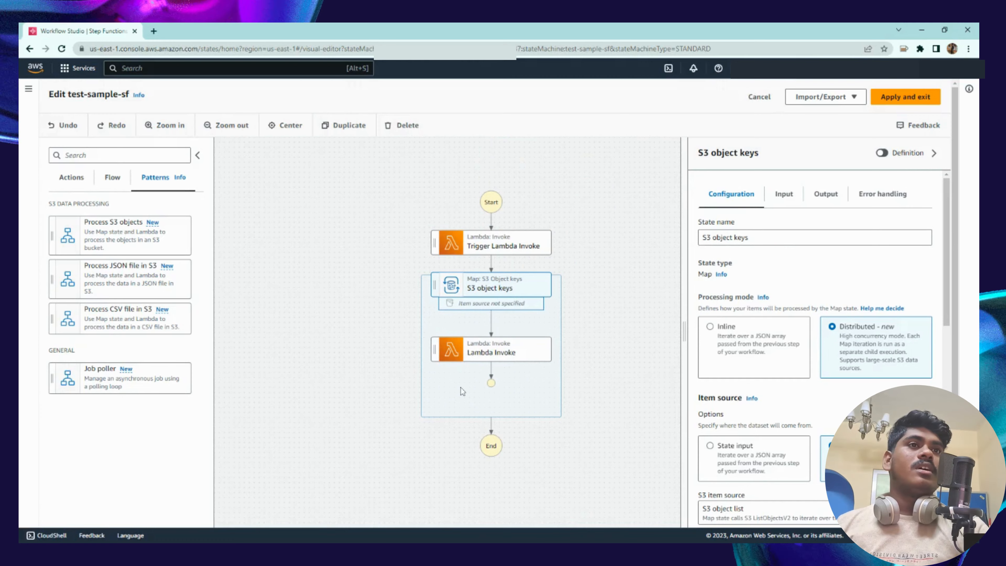
key(ctrl+z)
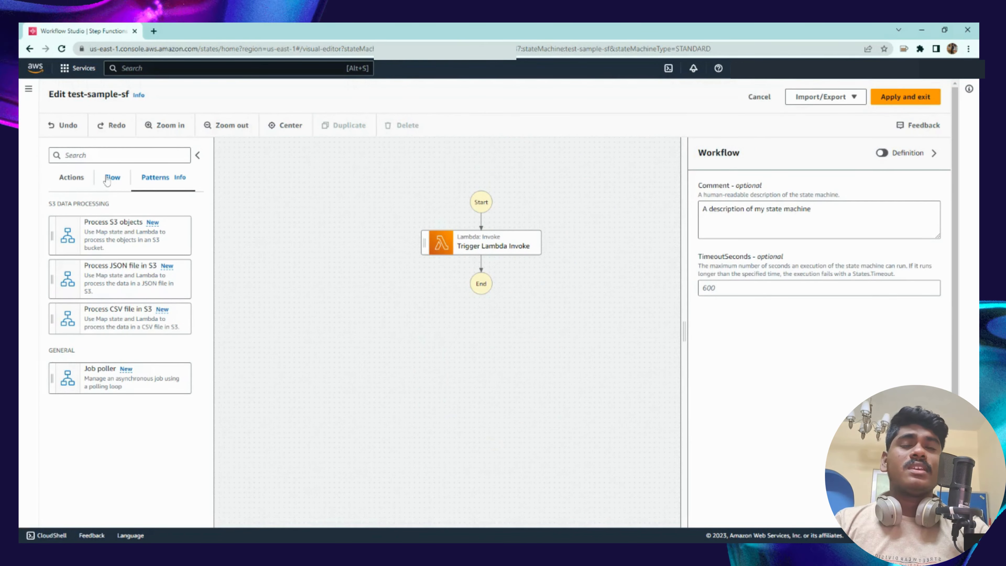
Add a Choice flow state between Trigger Lambda Invoke and End
click(109, 187)
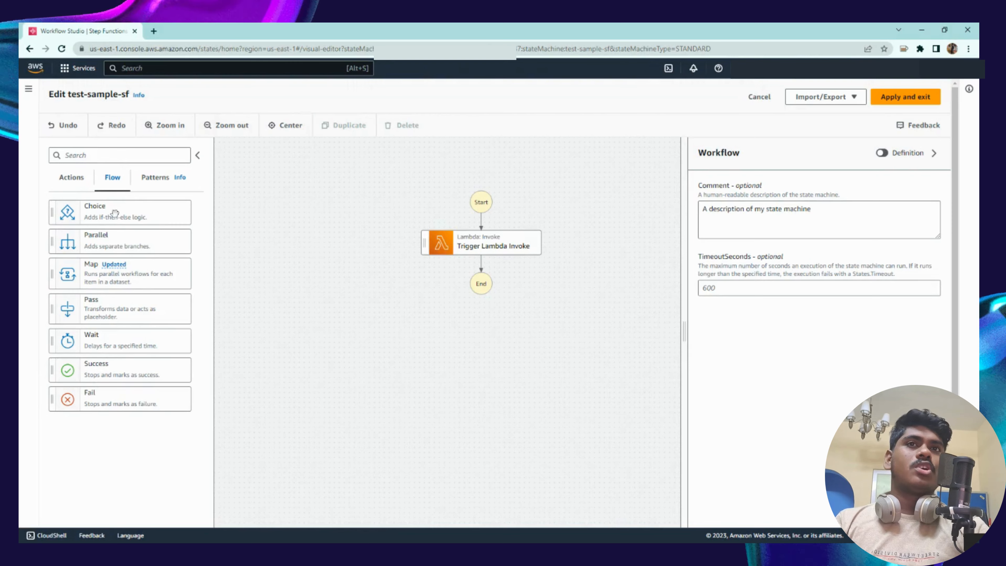
drag(109, 215, 460, 270)
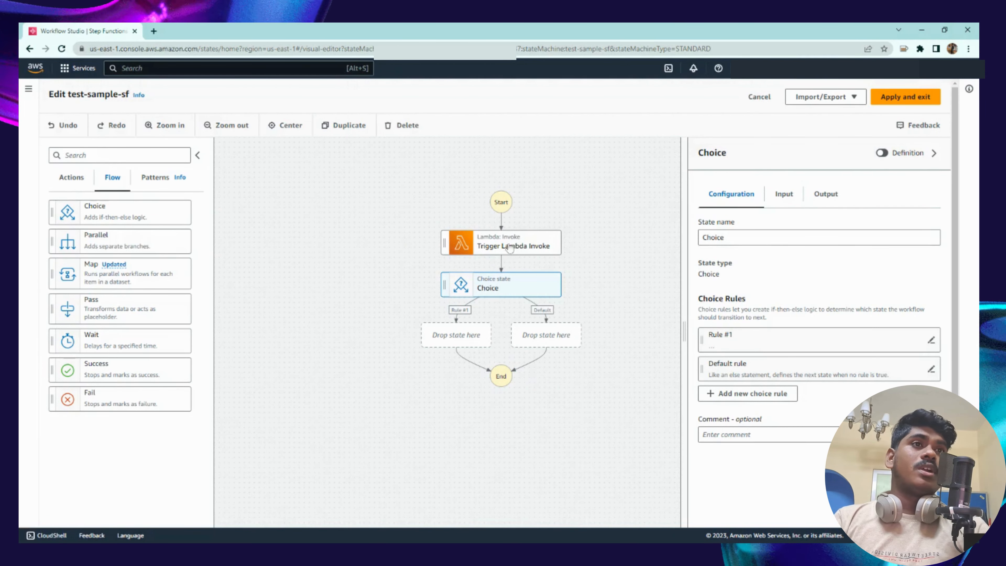
Set the Choice state's rule #1 condition to $.statusCode is equal to the number constant 200 and save it
click(931, 341)
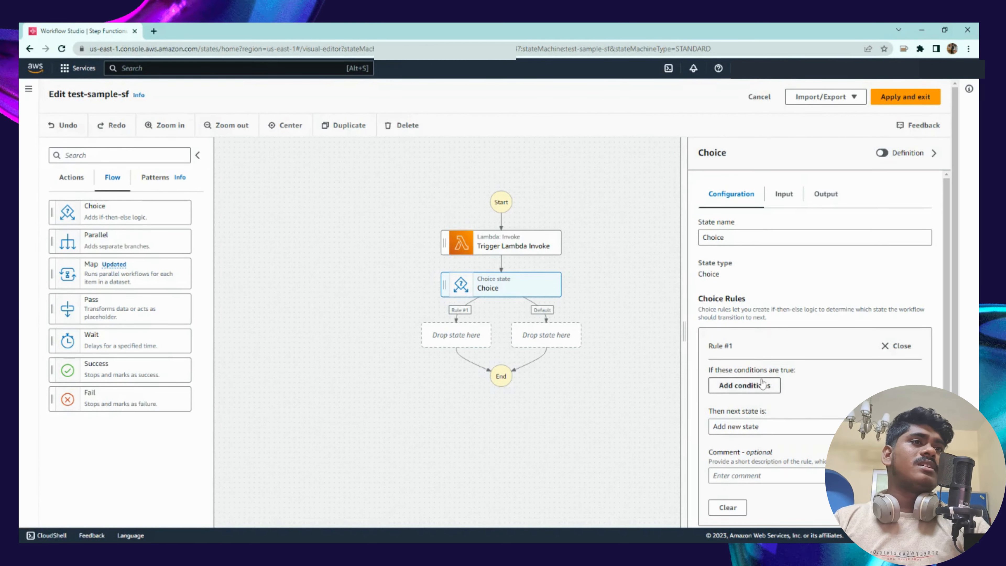
scroll(762, 384, down, 3)
click(728, 292)
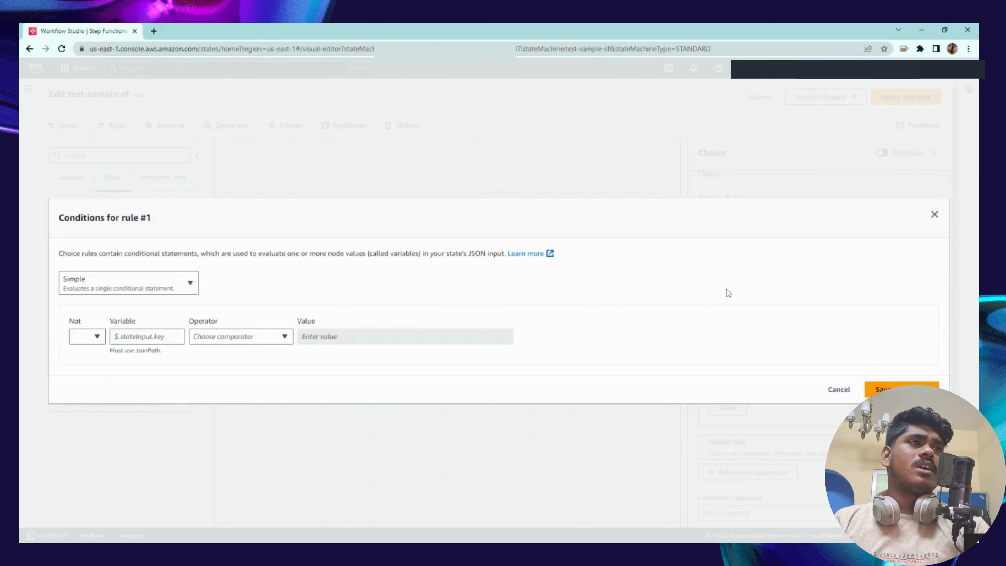
click(96, 336)
click(149, 341)
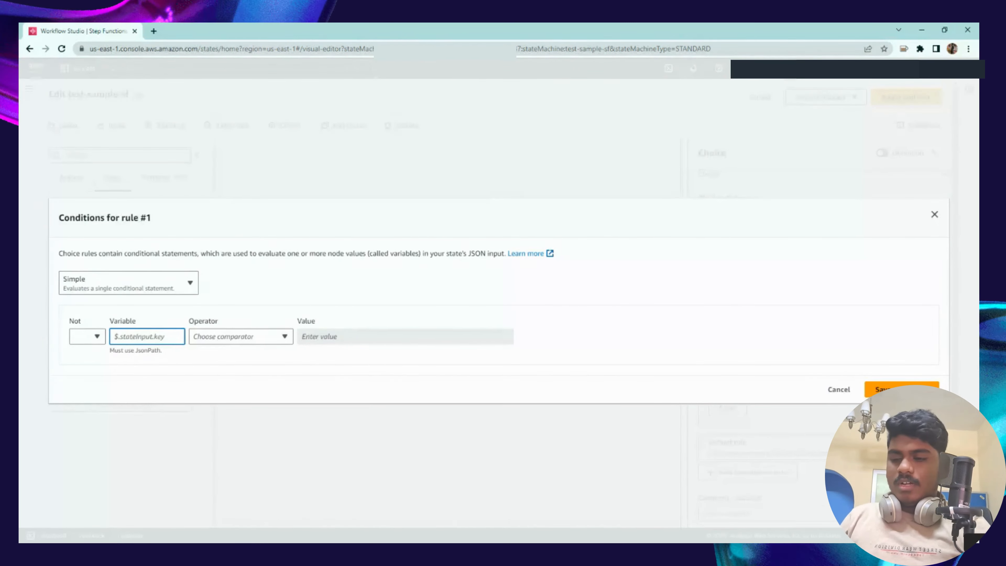
text($.statusCode)
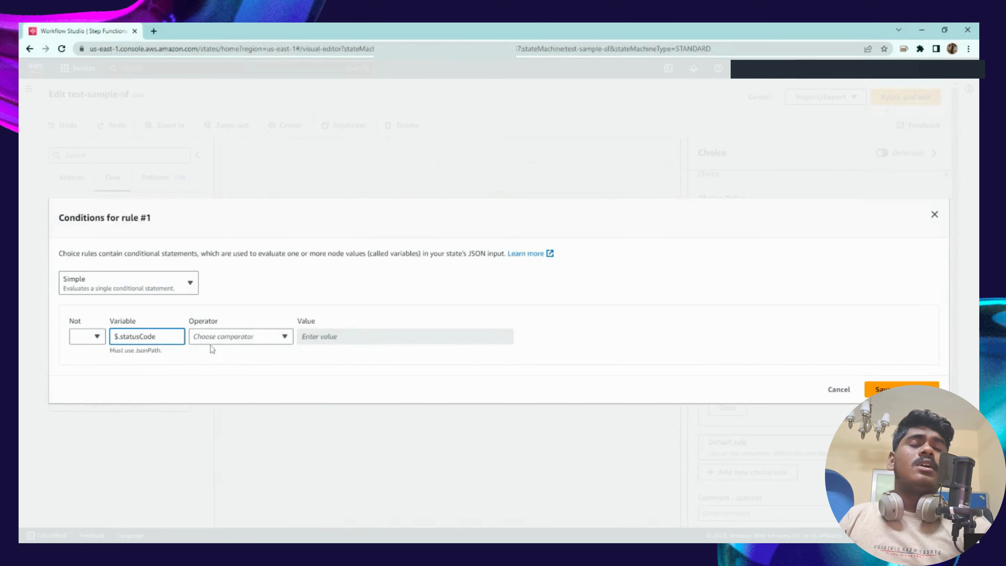
click(231, 340)
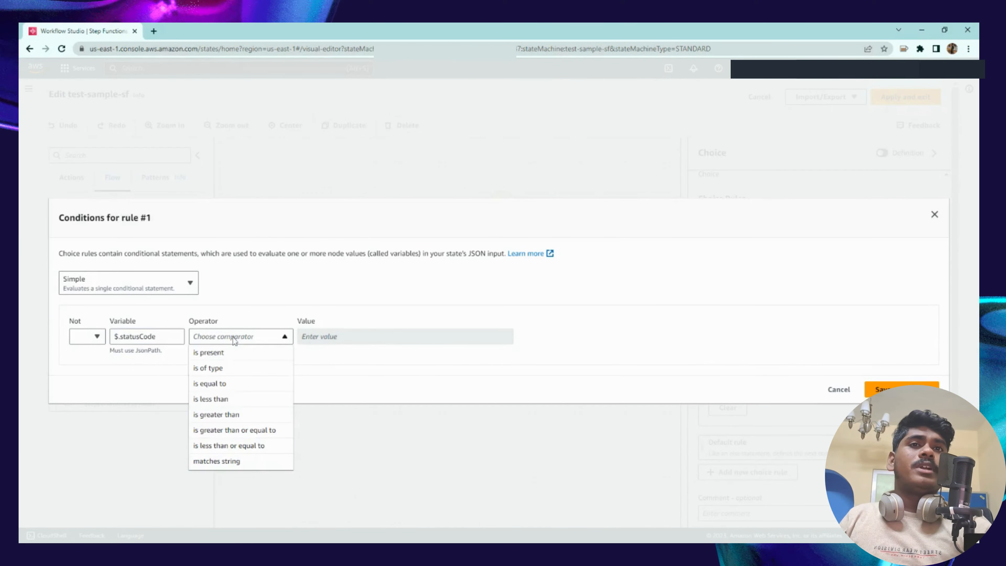
click(228, 384)
click(325, 338)
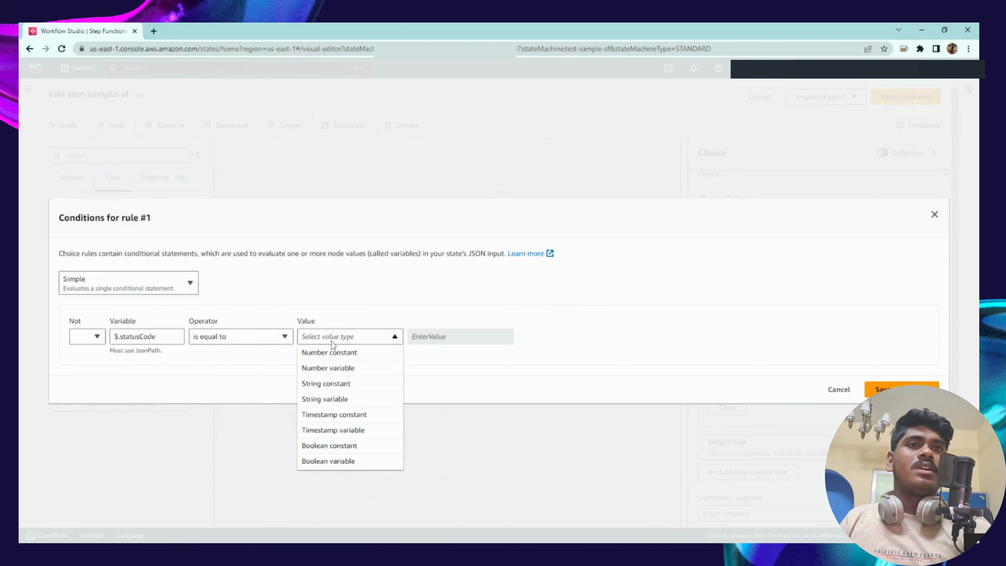
click(358, 359)
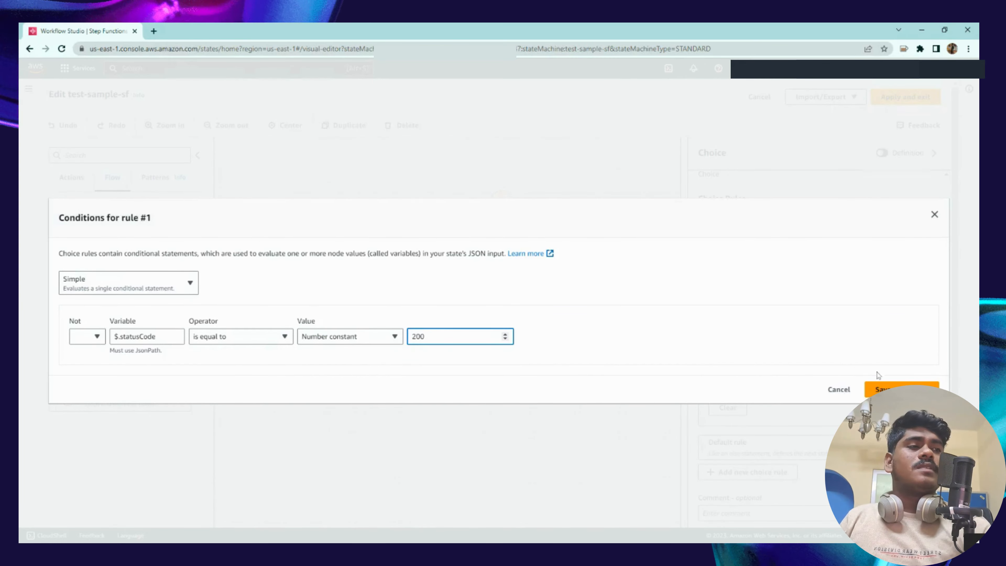
click(880, 390)
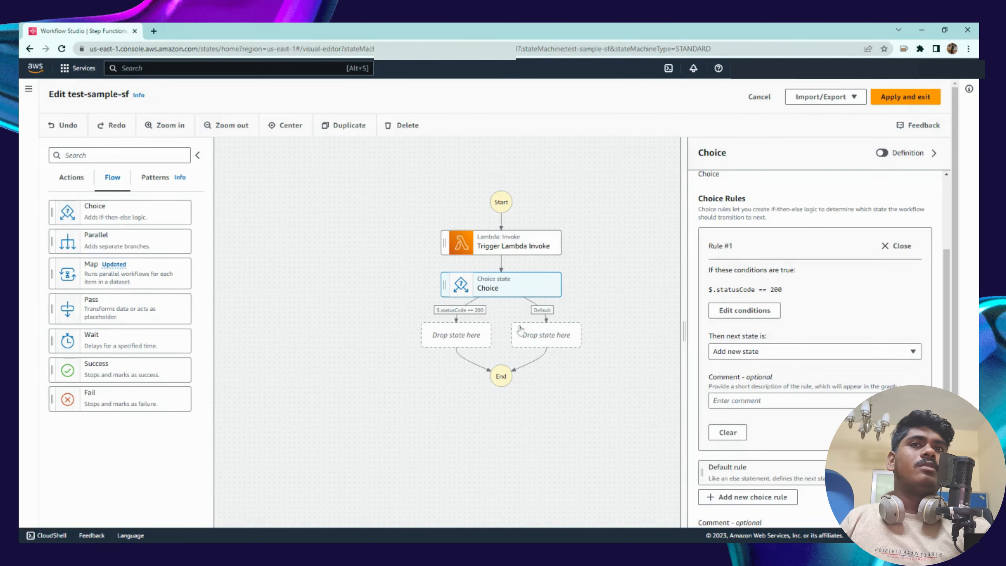
Add a Success state to the $.statusCode == 200 branch and a Fail state to the Default branch
drag(117, 371, 416, 349)
drag(135, 395, 576, 369)
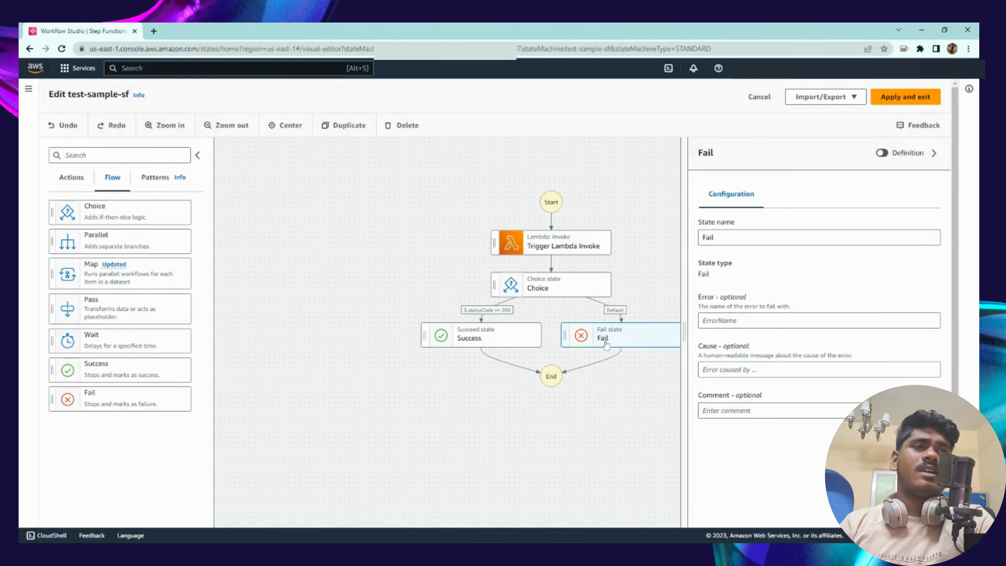
Delete the Choice state and the remaining Fail state from the workflow
click(549, 289)
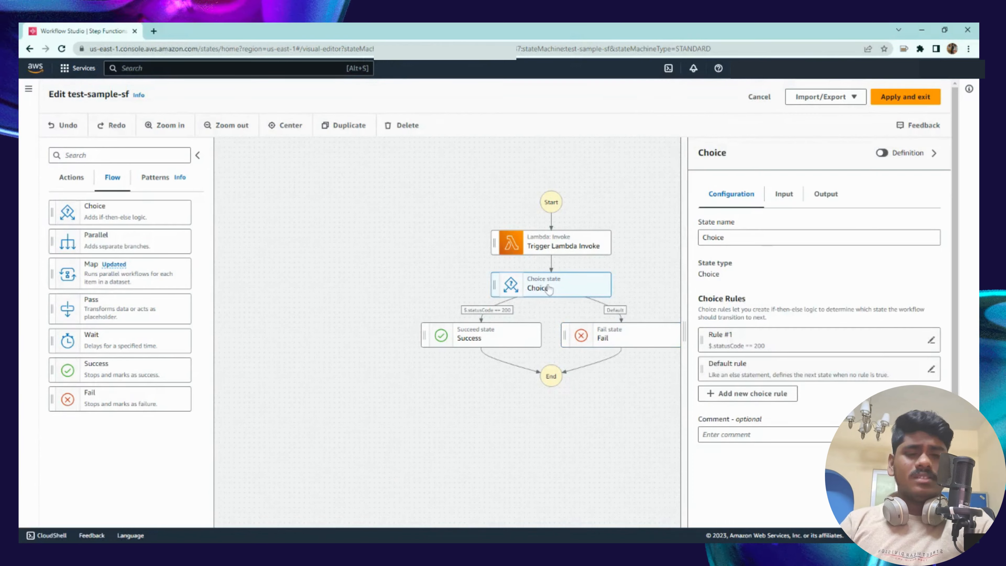
key(Delete)
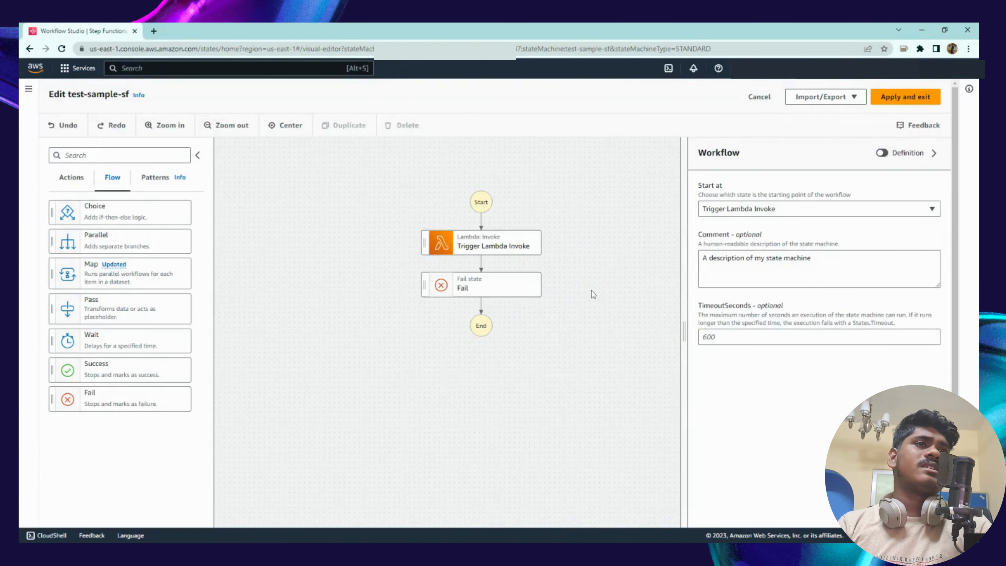
click(491, 286)
key(Delete)
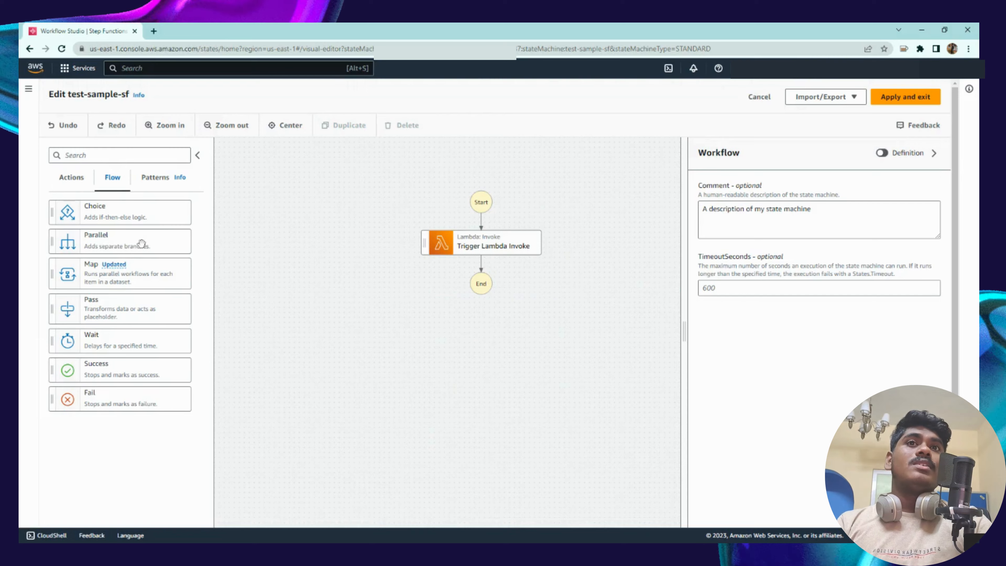
Add a Parallel state below Trigger Lambda Invoke, with two AWS Lambda Invoke actions in its first branch and one in its second
drag(141, 243, 477, 268)
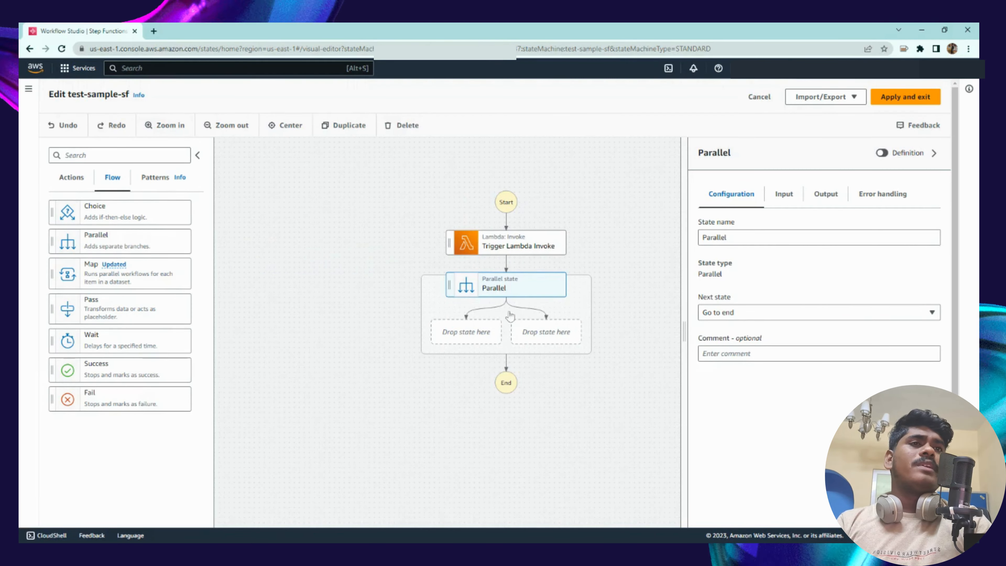
click(72, 178)
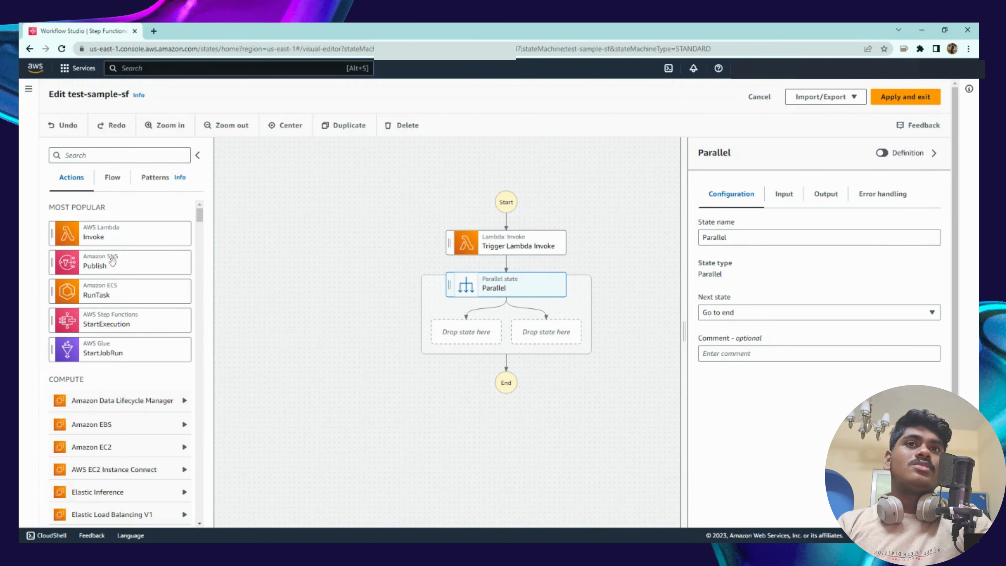
drag(102, 239, 434, 332)
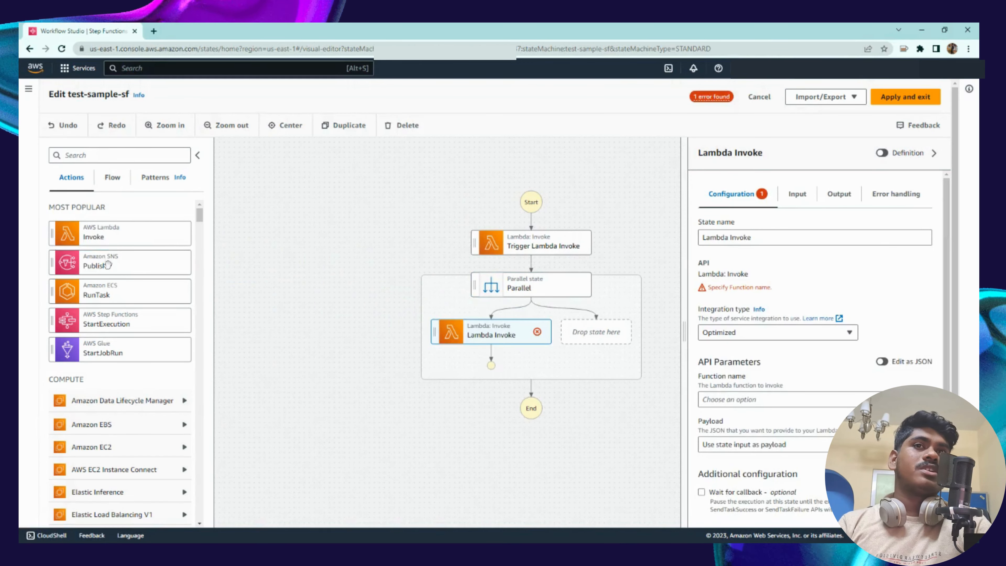
drag(523, 337, 578, 340)
drag(105, 224, 510, 327)
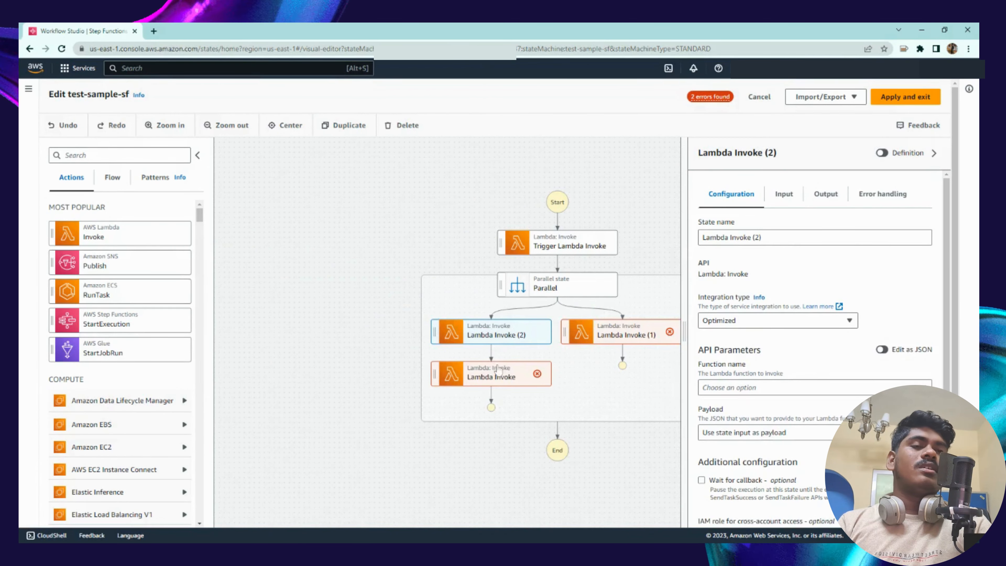
Remove the Parallel state and all its Lambda Invoke actions, keeping only Trigger Lambda Invoke in the workflow
click(507, 383)
key(Delete)
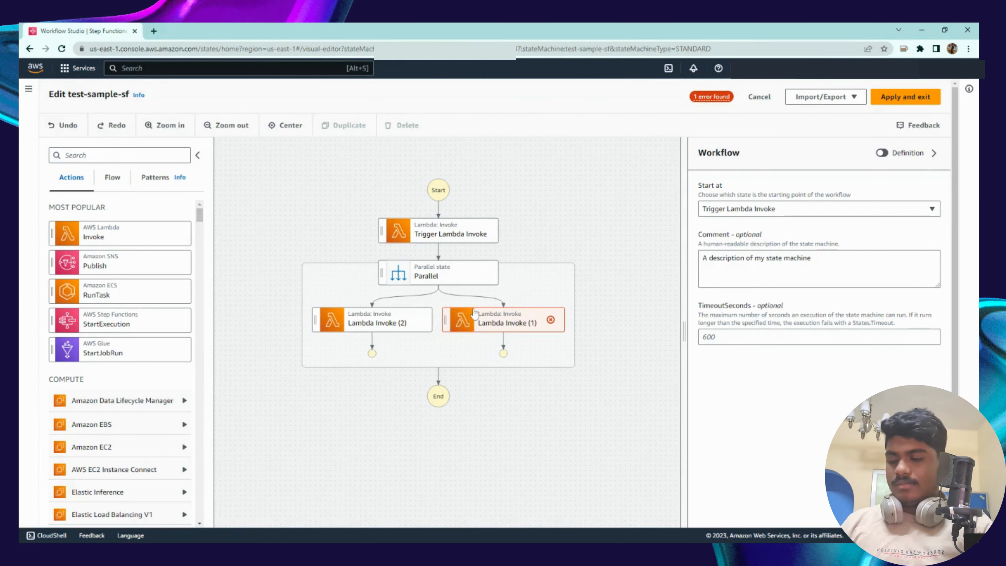
click(471, 317)
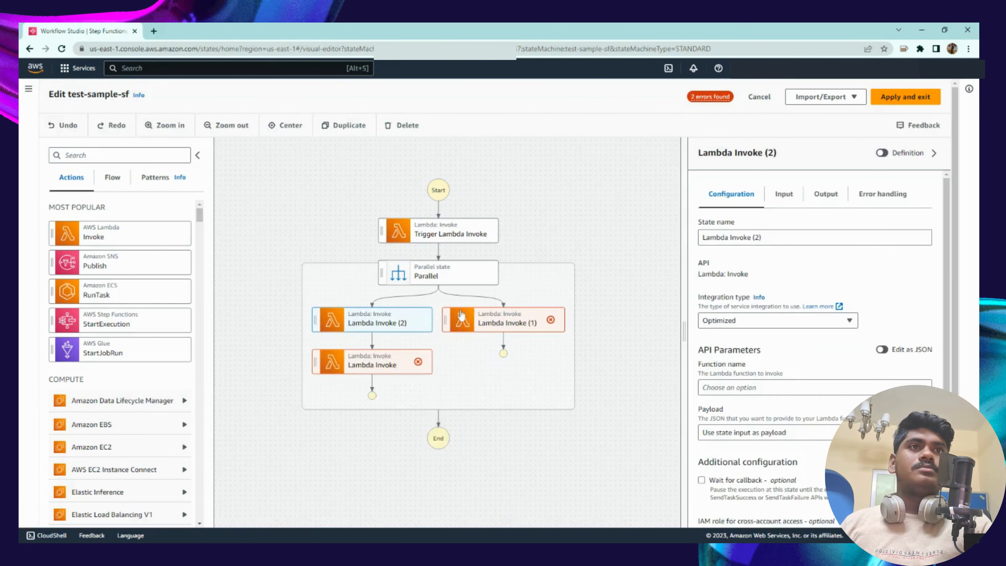
key(Delete)
key(Delete)
key(Delete)
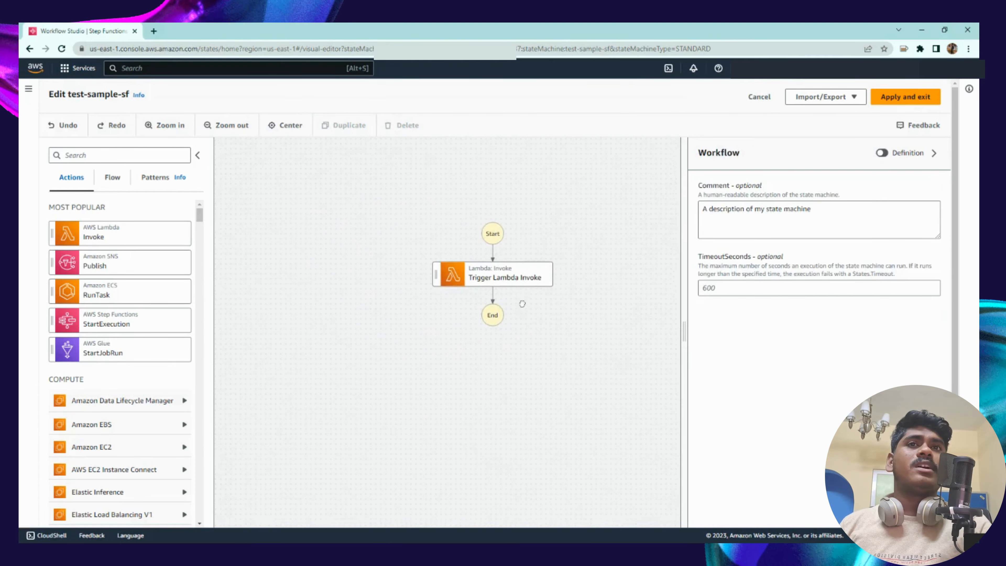
Add a Map state below Trigger Lambda Invoke and place an AWS Lambda Invoke action inside it
click(112, 177)
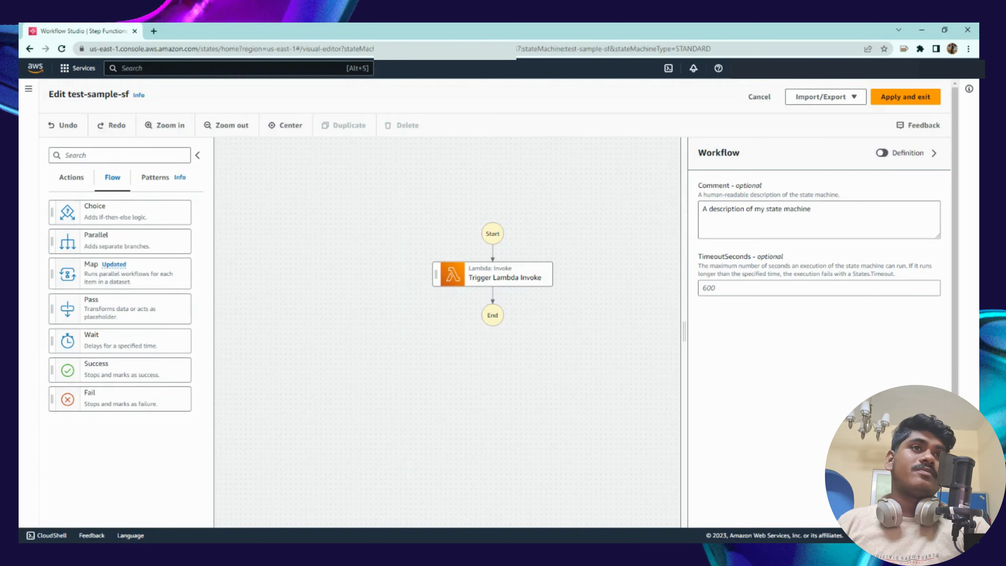
drag(109, 281, 466, 316)
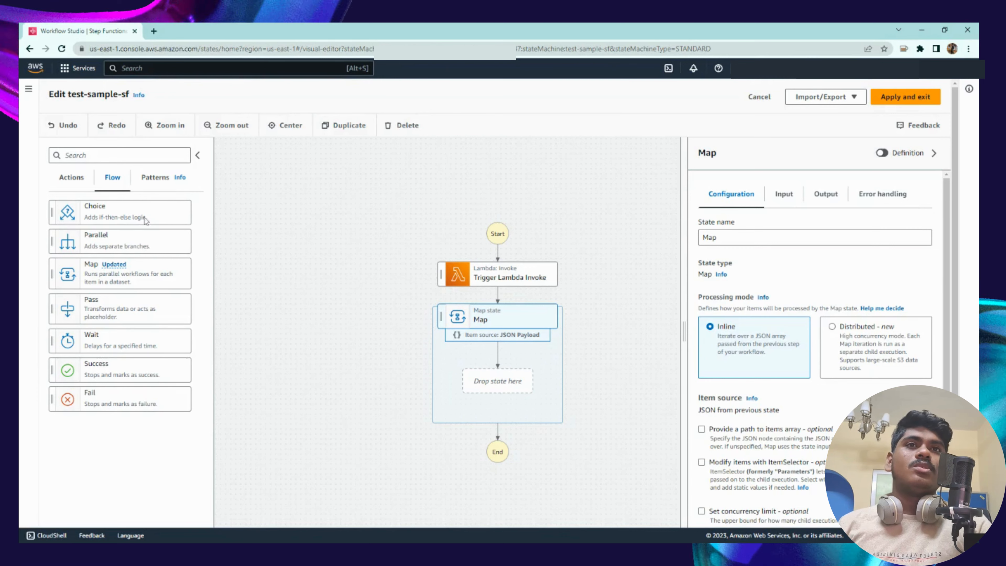
click(76, 183)
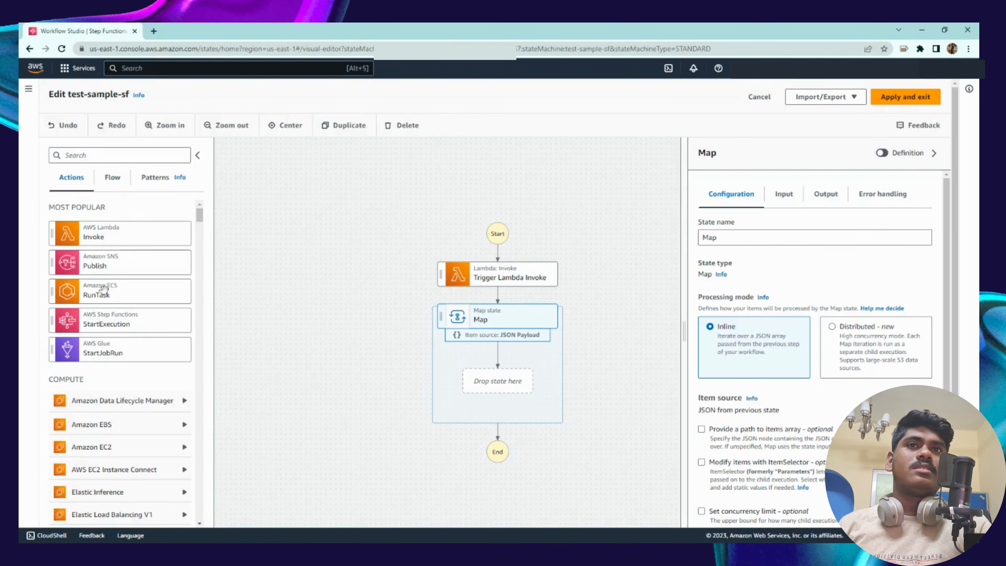
drag(104, 236, 471, 382)
Provide a path to the items array for the Map state and set it to $.payload
click(514, 322)
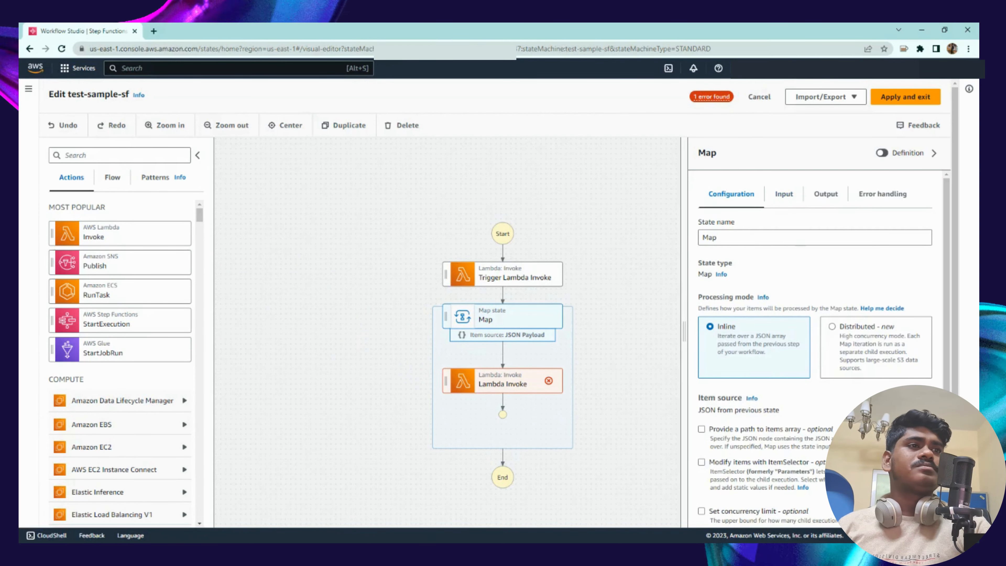
scroll(768, 385, down, 2)
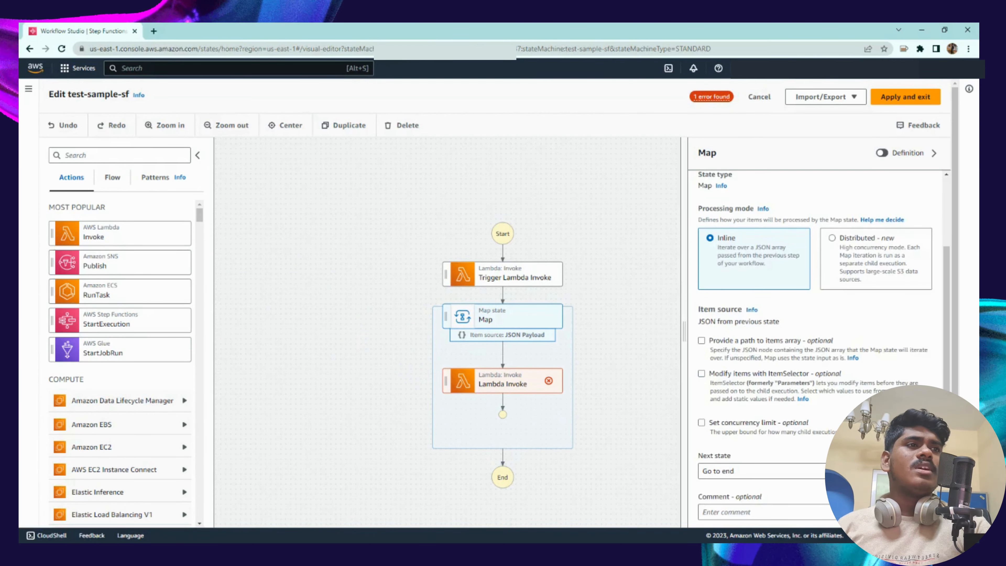
click(737, 345)
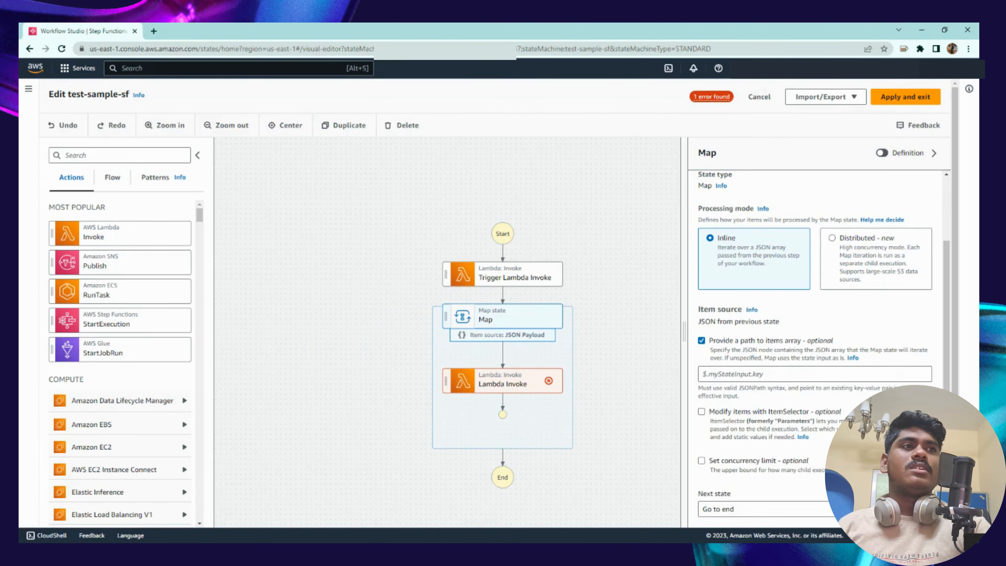
click(745, 374)
text($)
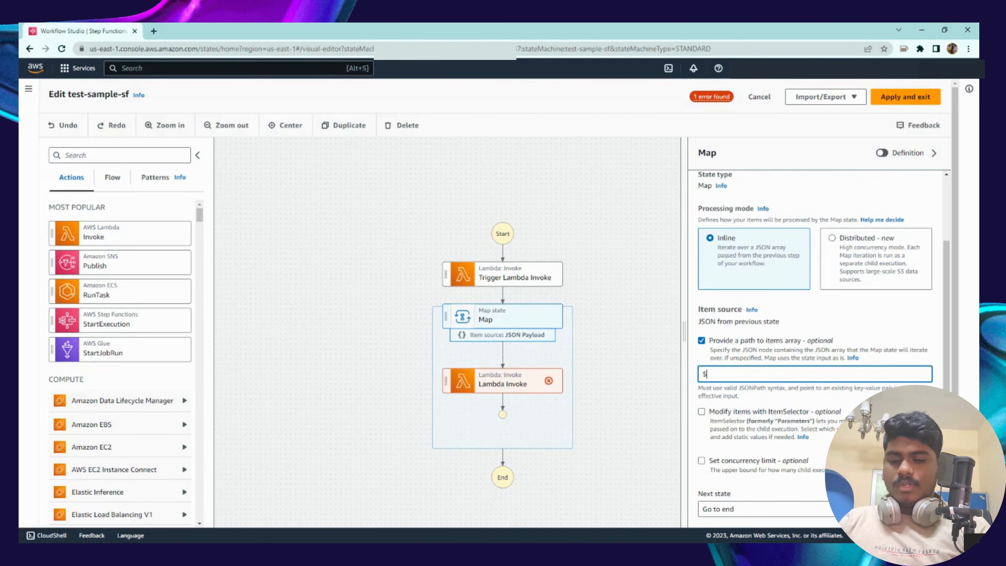
text(.payload)
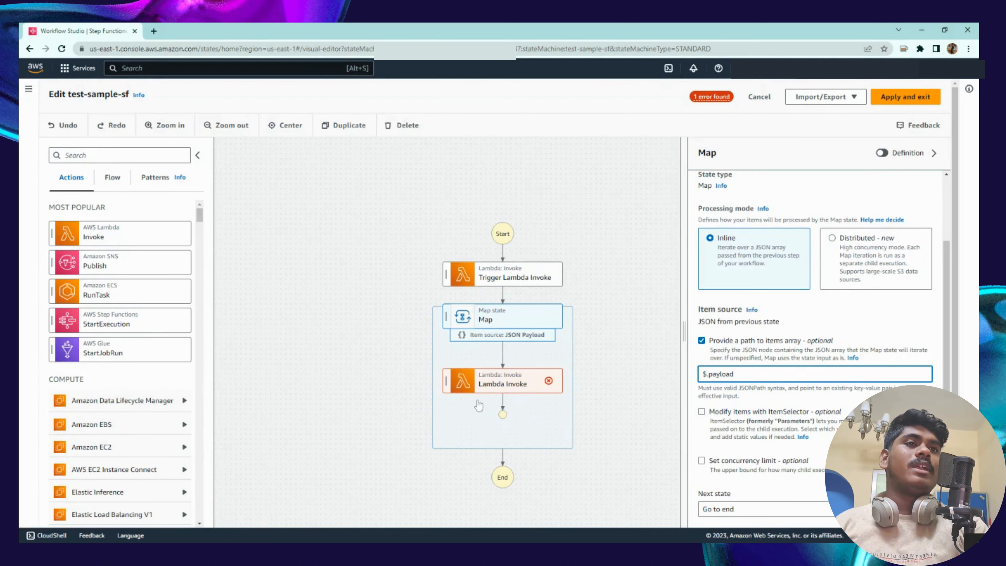
Enable the Map state's concurrency limit and set it to 5 parallel iterations
scroll(523, 406, down, 1)
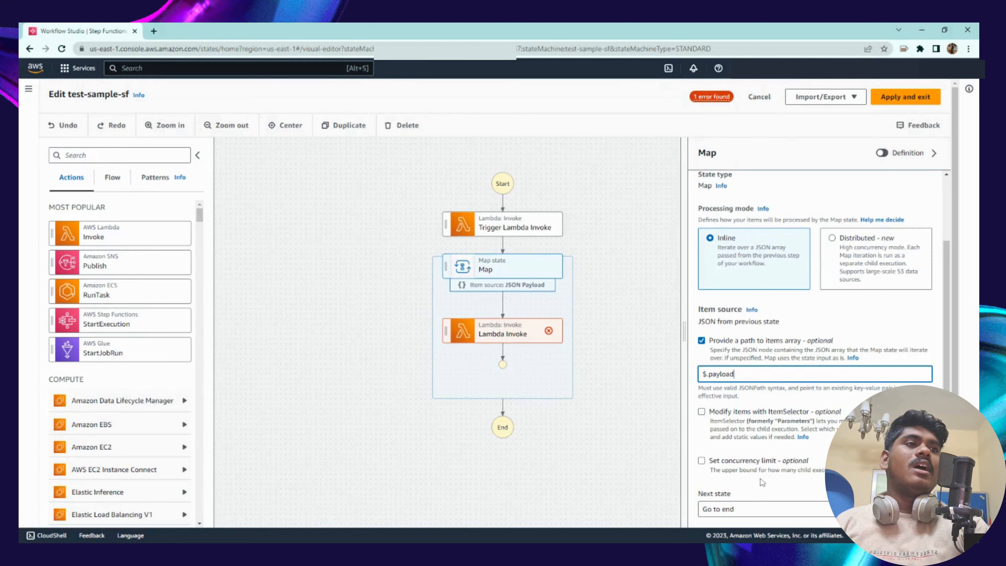
click(732, 461)
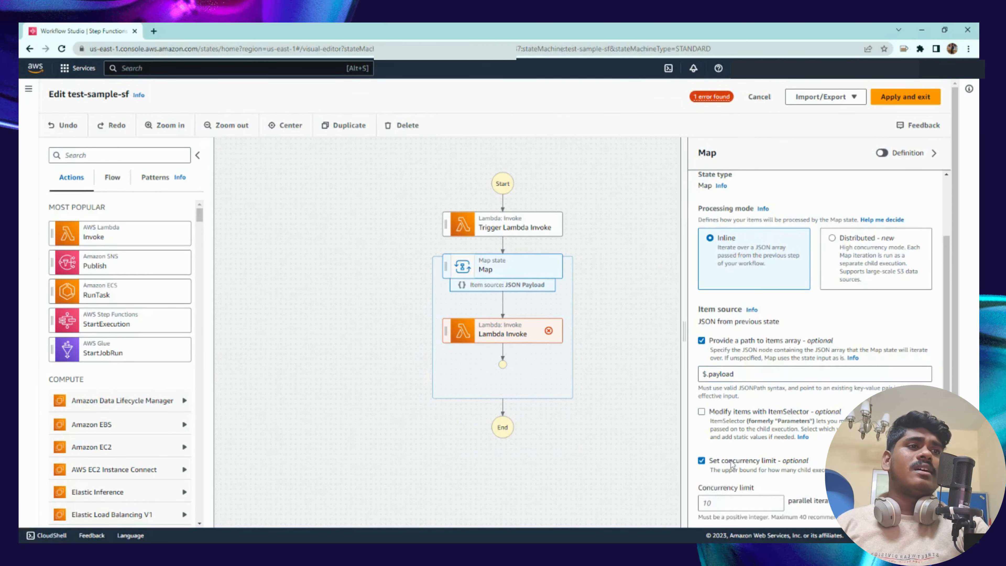
scroll(732, 461, down, 2)
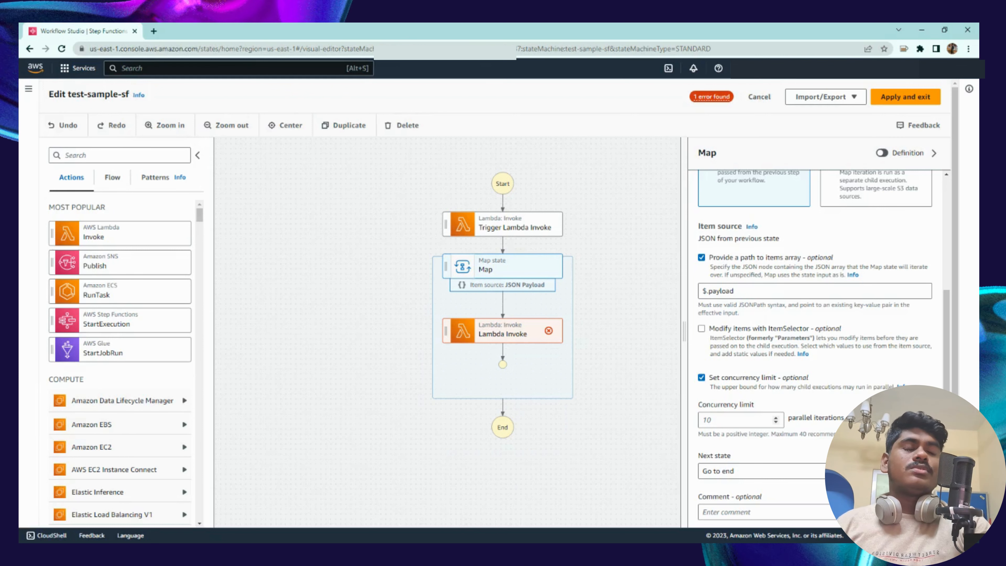
click(736, 420)
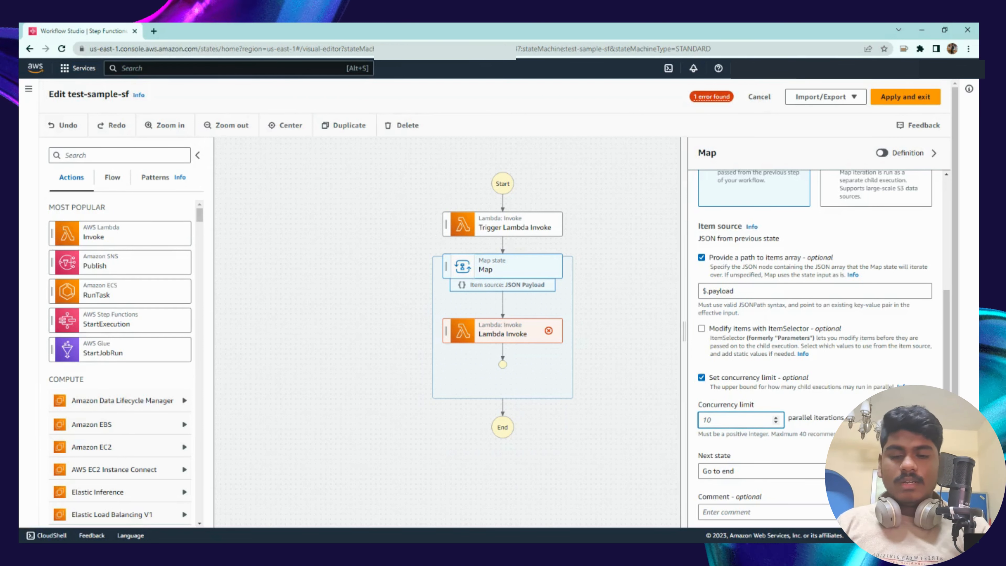
text(5)
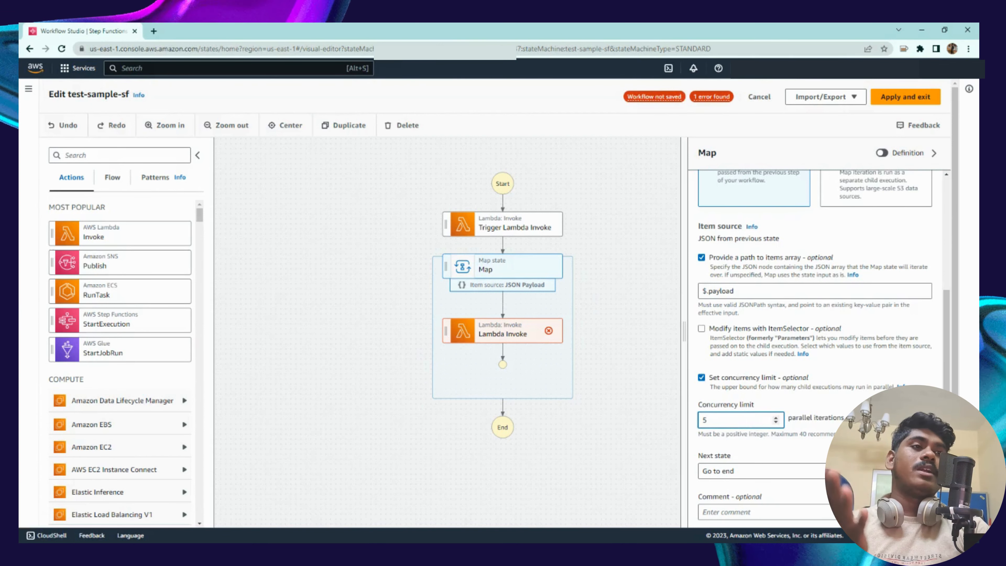
click(599, 407)
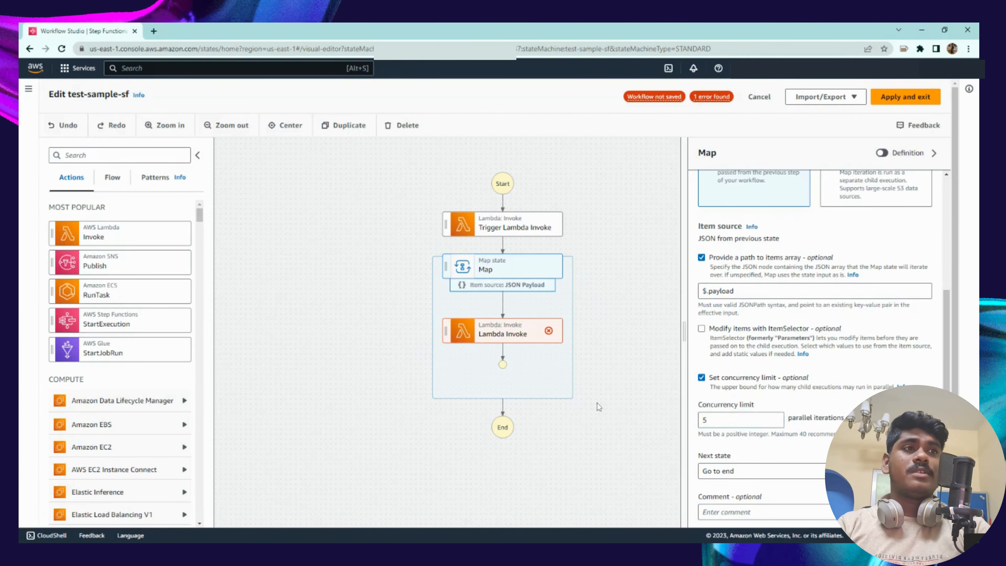
Replace the Map state and its inner Lambda Invoke action with a Pass state below Trigger Lambda Invoke
drag(572, 423, 537, 398)
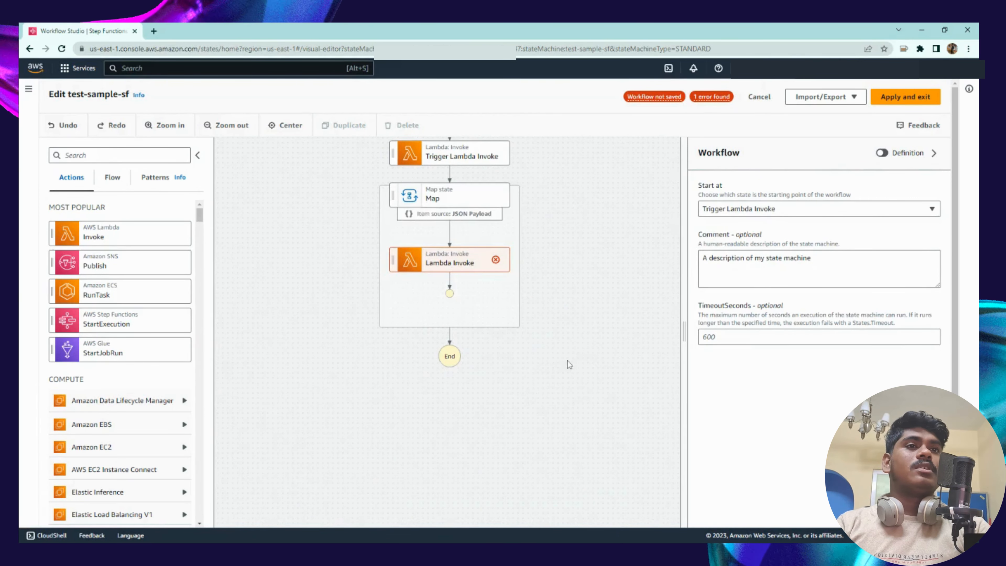
drag(553, 363, 580, 436)
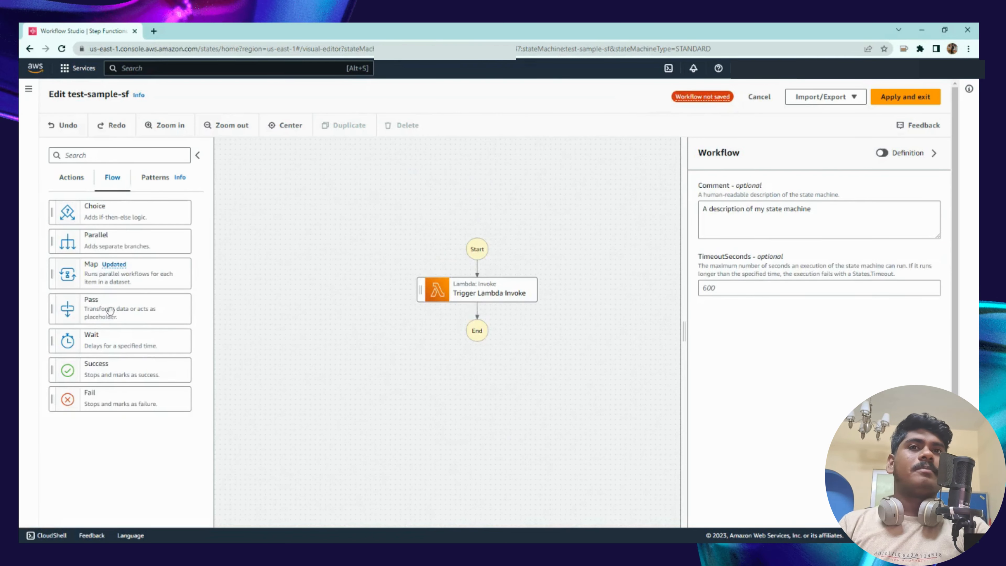
drag(116, 313, 368, 330)
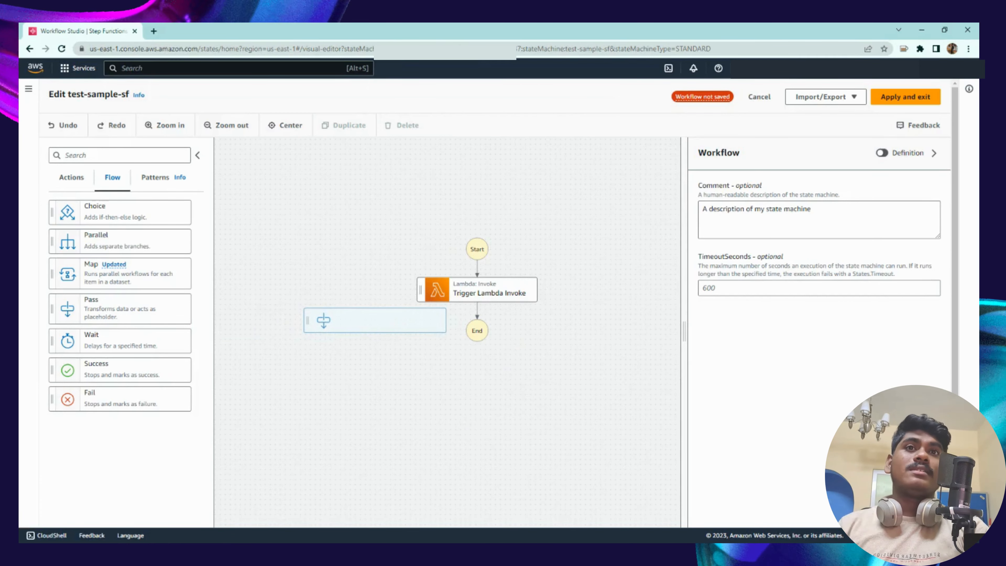
drag(368, 330, 477, 324)
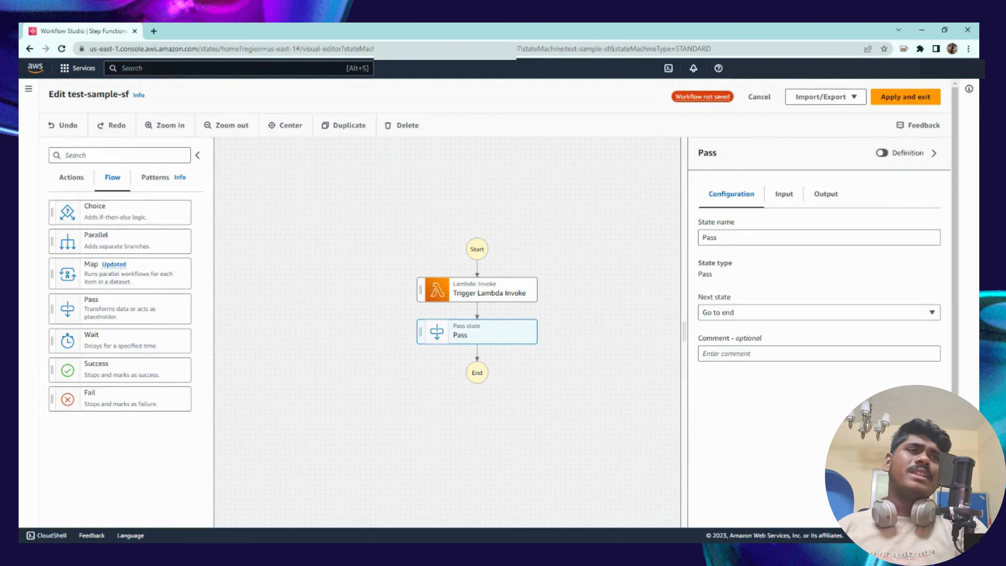
Examine the Pass state's input filtering and transformation options, including the InputPath filter, and its mock result output settings
click(784, 197)
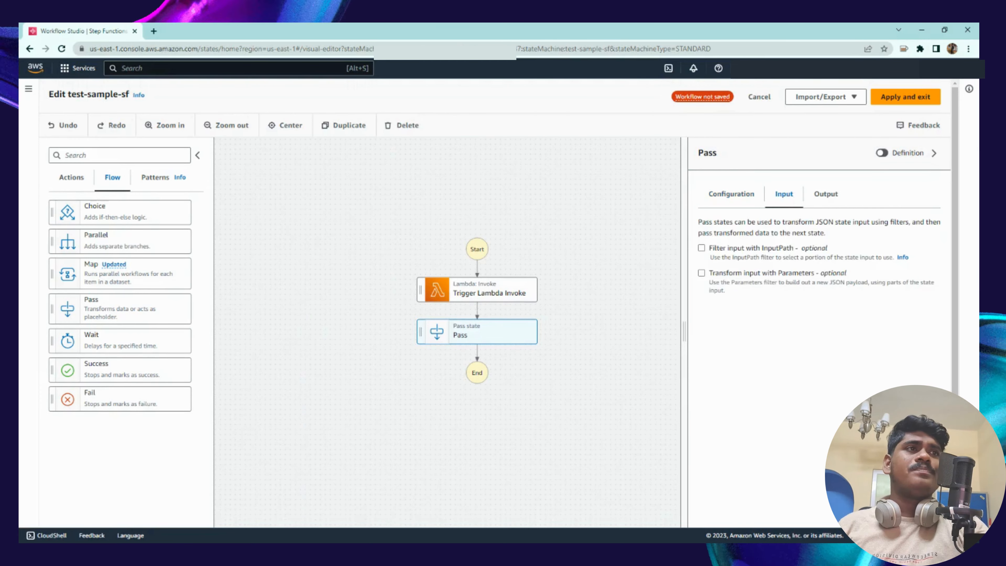
click(772, 251)
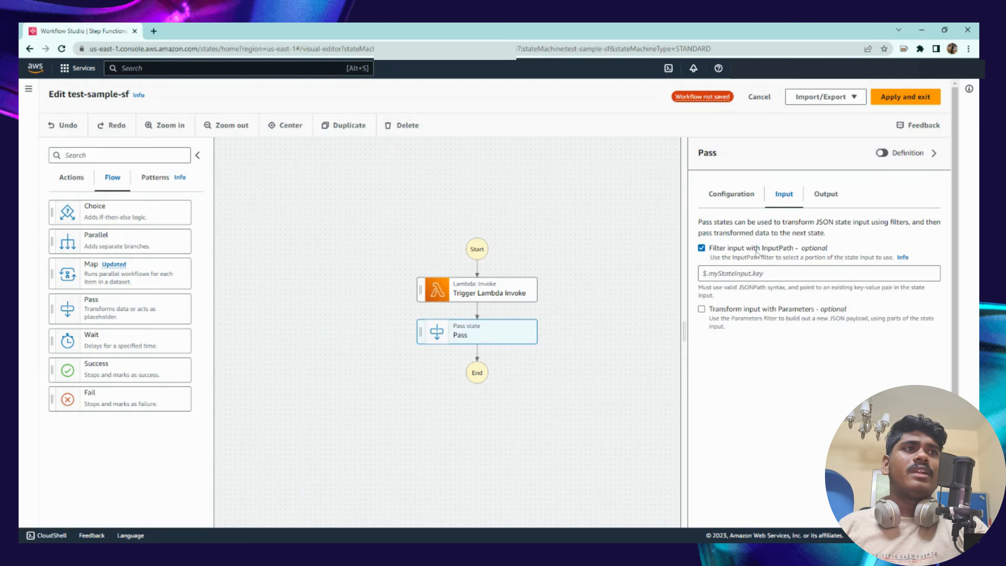
click(773, 251)
click(826, 195)
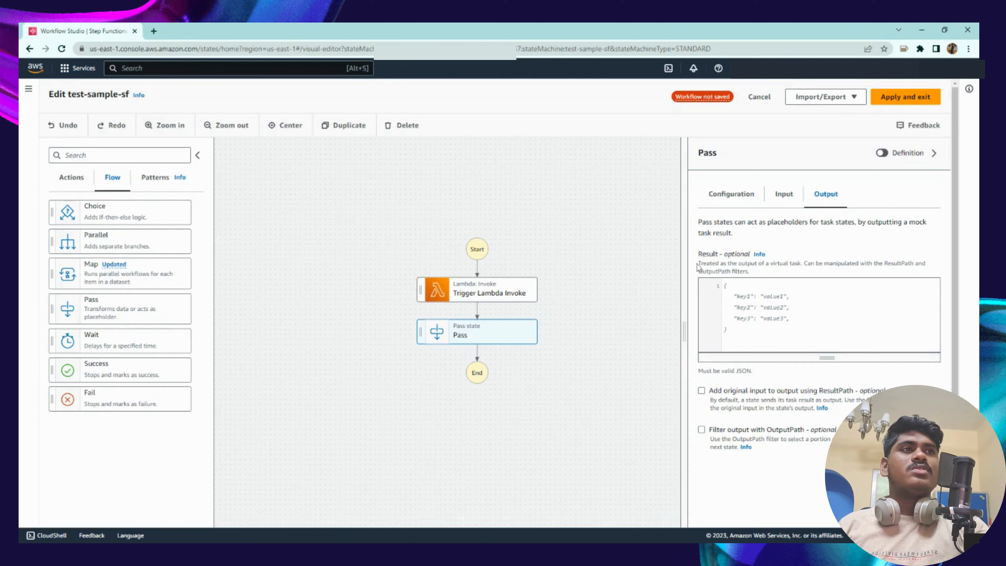
drag(699, 264, 754, 272)
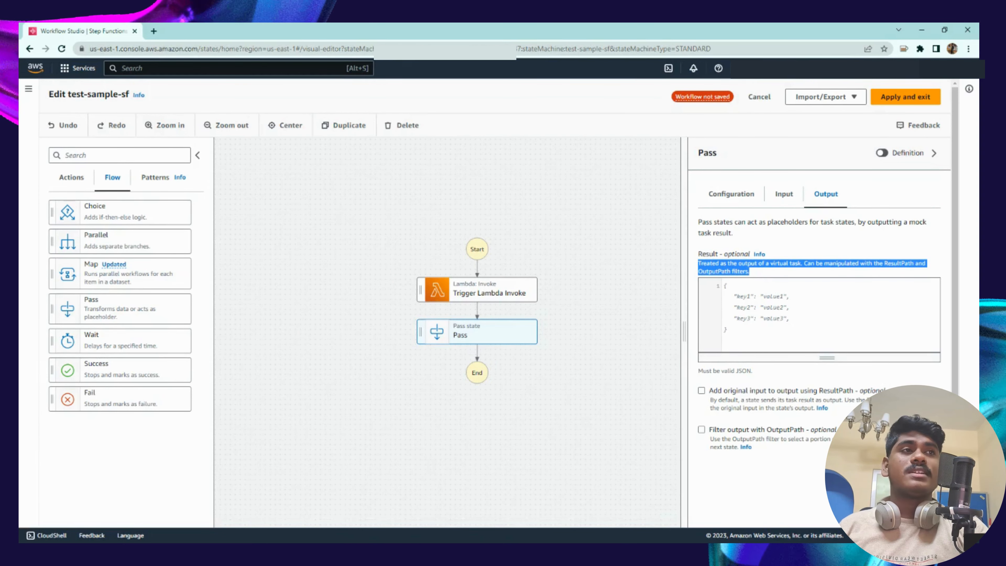
click(786, 198)
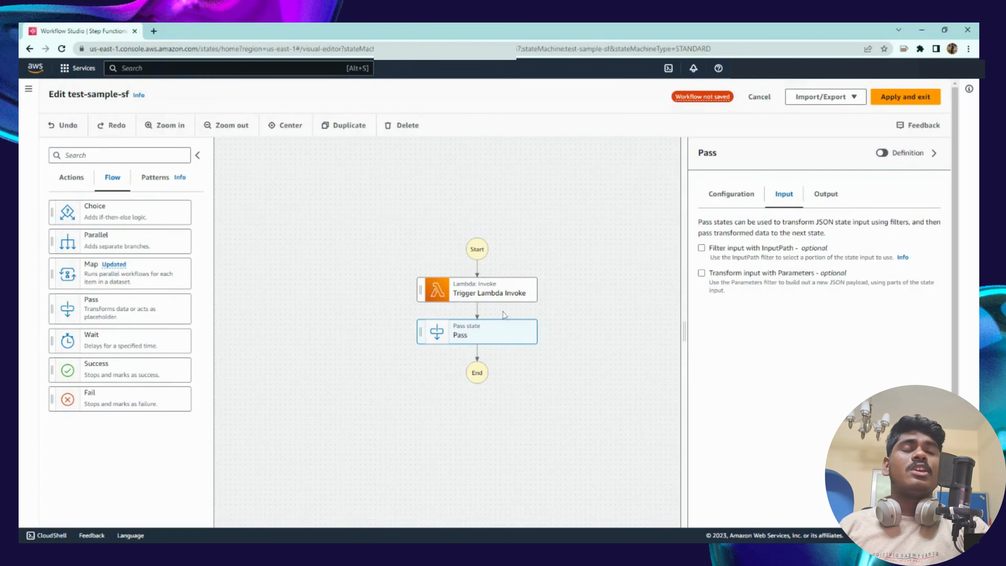
click(809, 192)
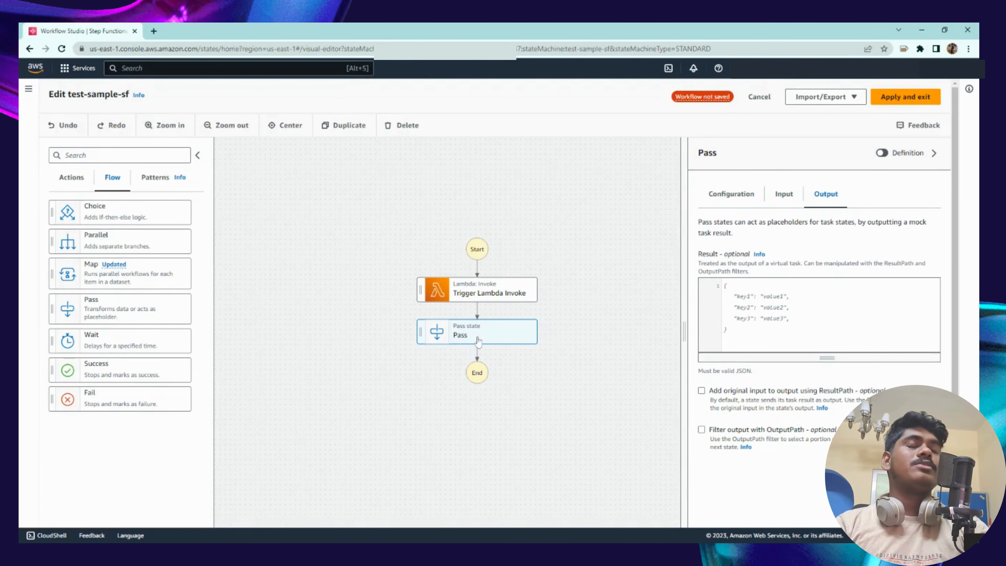
Replace the Pass state with a Wait state below Trigger Lambda Invoke and set its fixed wait interval to 9 seconds
key(Delete)
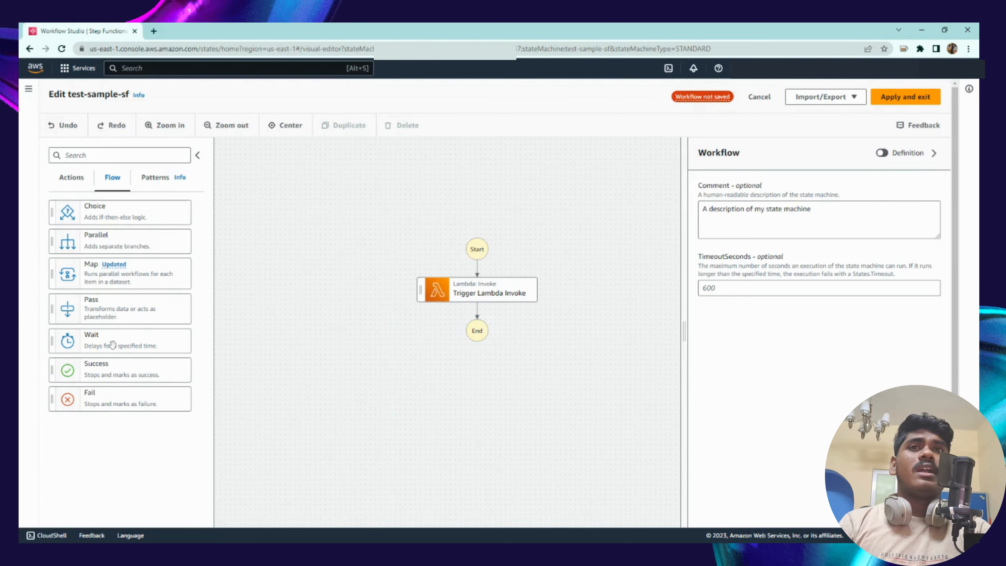
drag(111, 344, 479, 323)
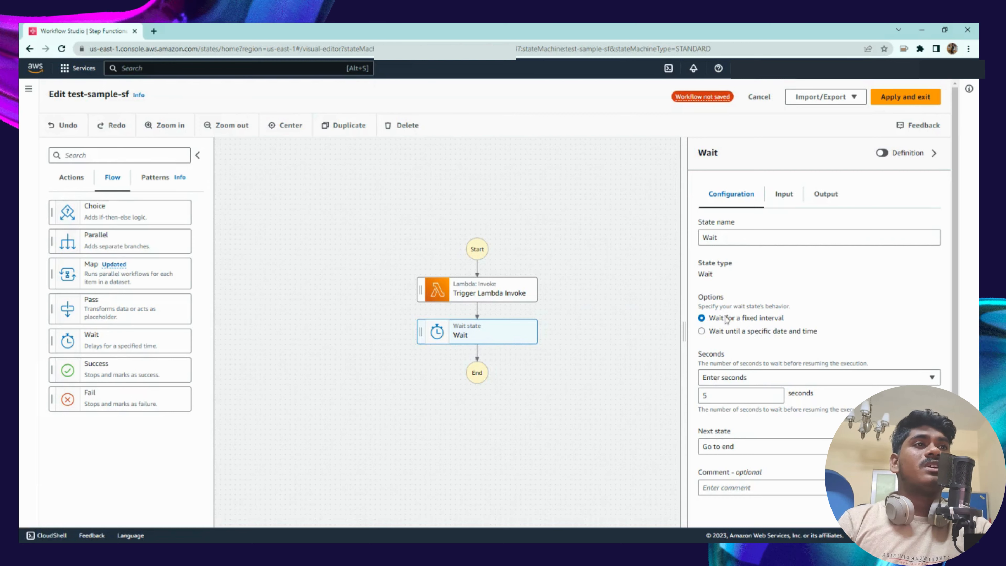
click(706, 395)
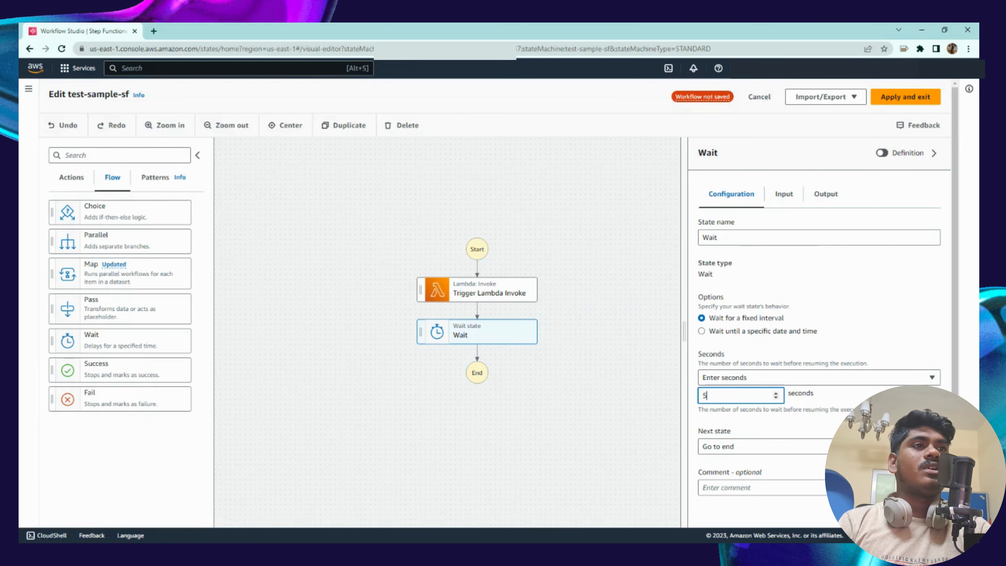
click(777, 393)
click(777, 393)
click(776, 393)
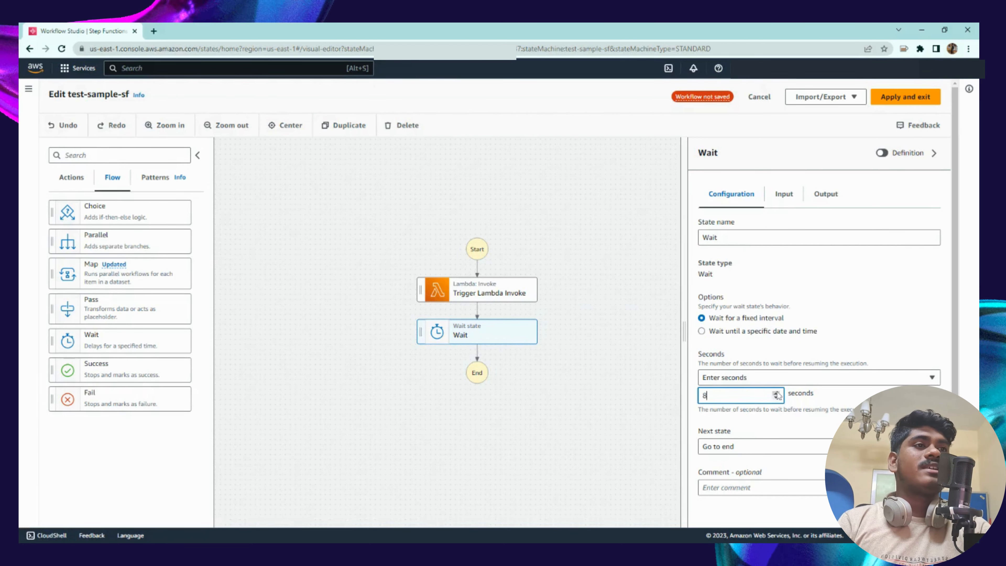
click(777, 392)
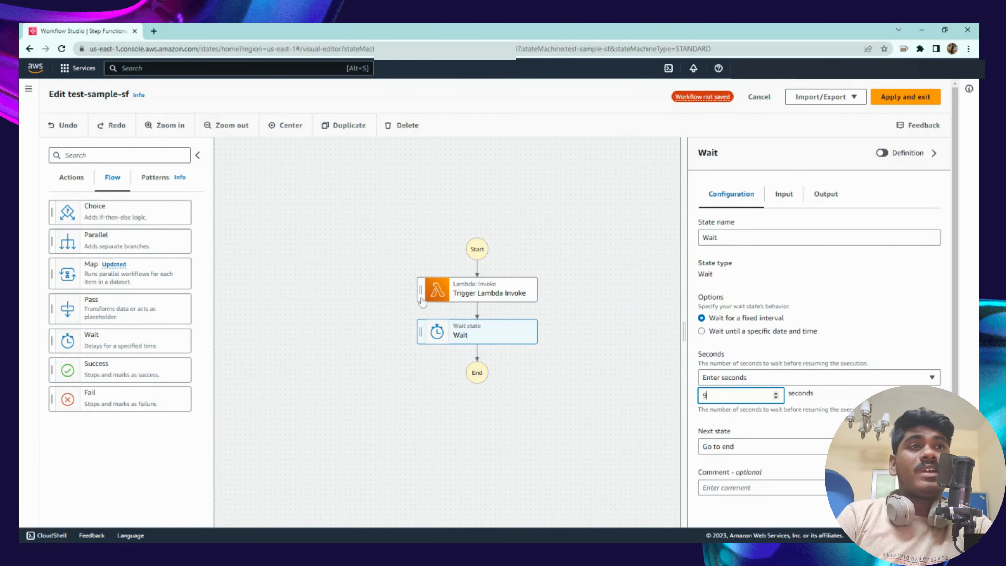
Browse the available AWS service actions by category, from compute, storage and database through migration and networking to management and governance
click(76, 181)
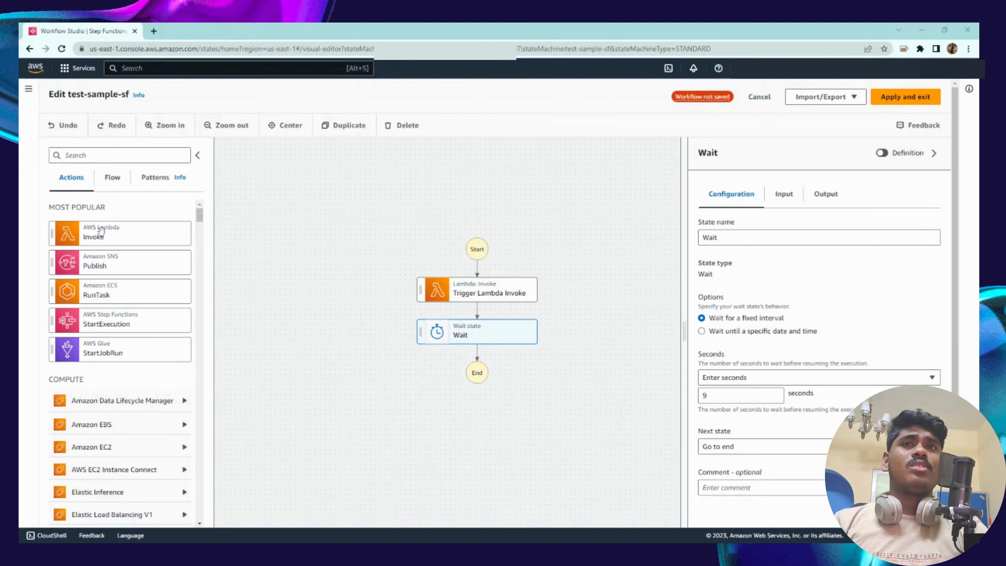
scroll(105, 284, down, 15)
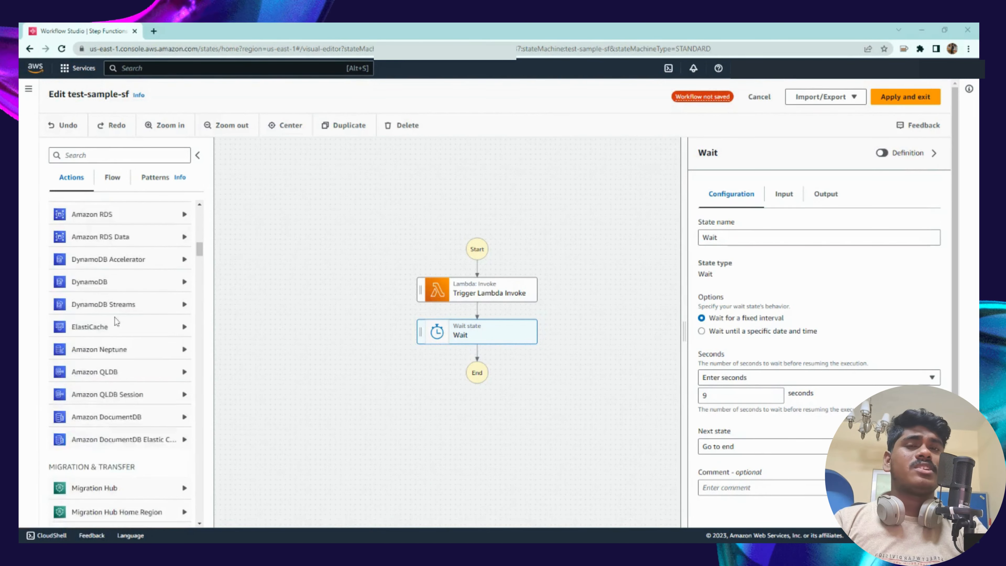
scroll(114, 320, up, 8)
scroll(114, 319, up, 5)
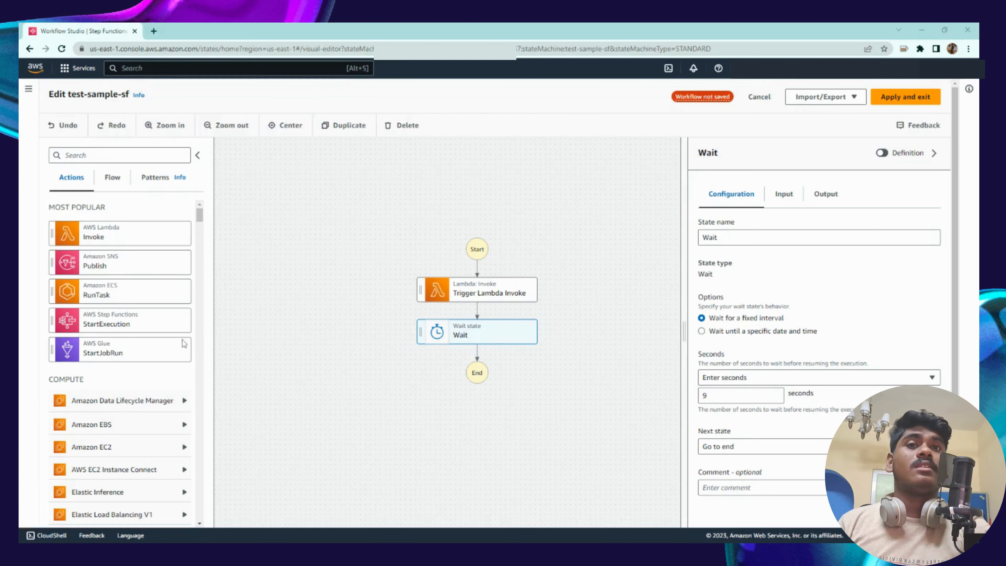
scroll(184, 343, down, 3)
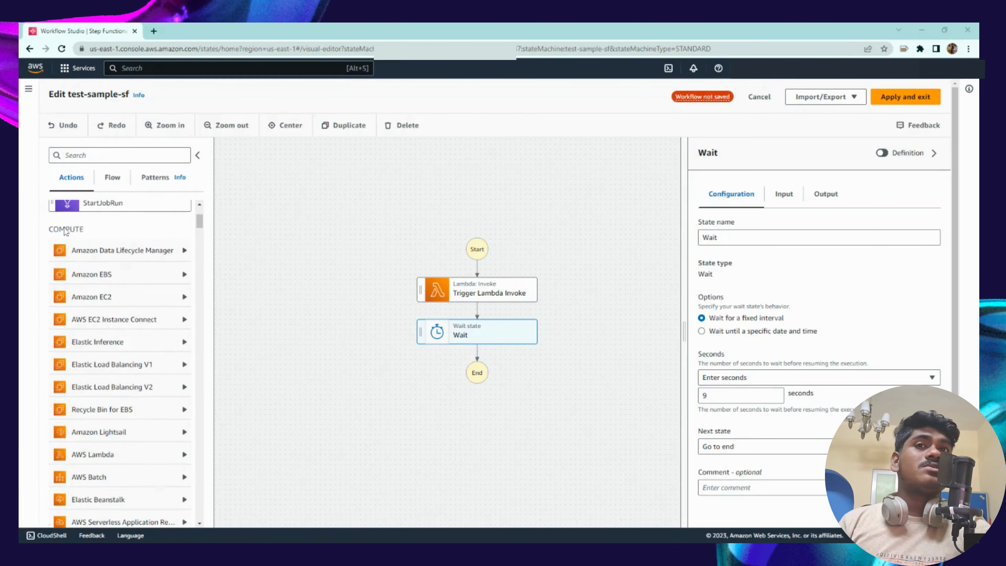
scroll(95, 246, down, 5)
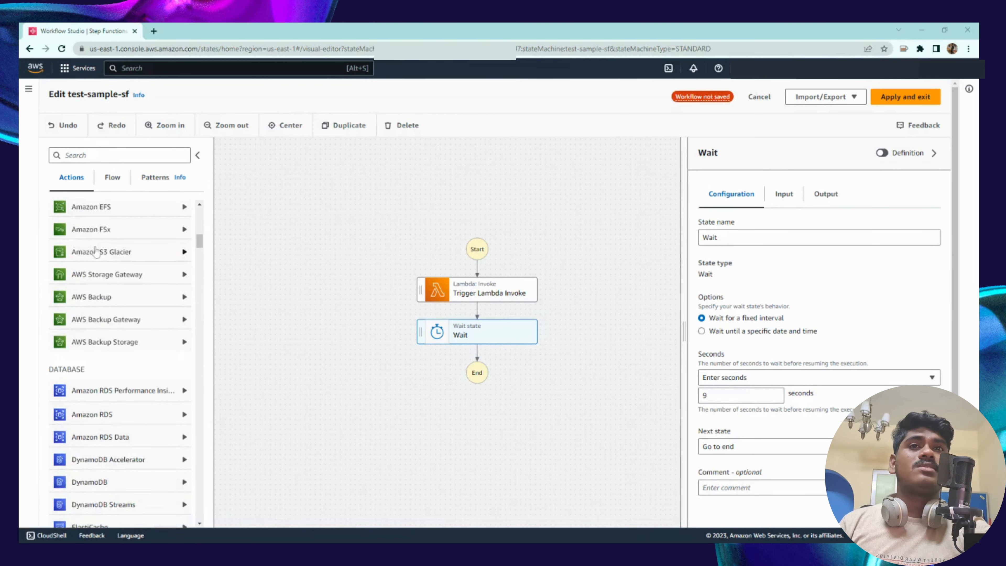
scroll(95, 256, up, 5)
scroll(91, 335, down, 5)
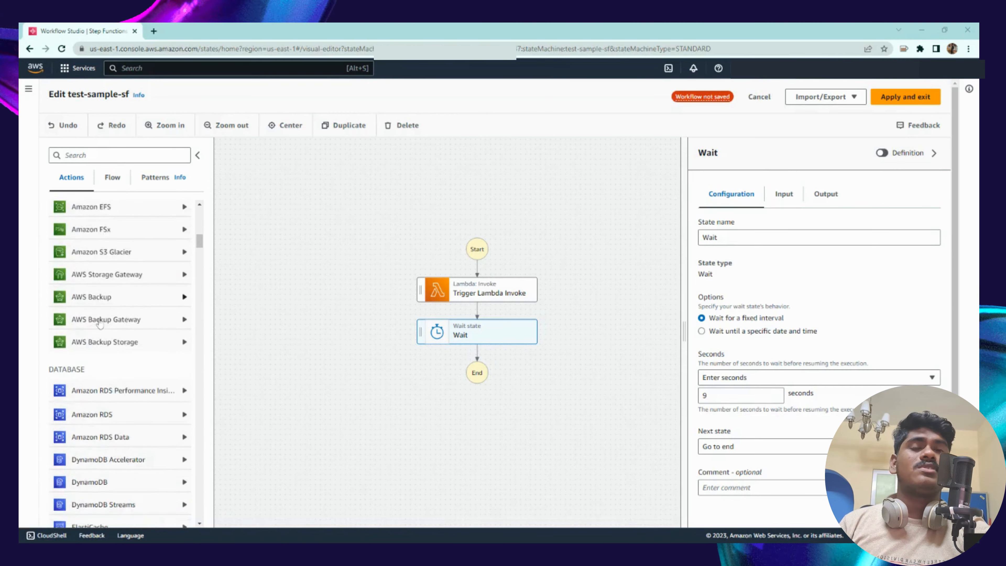
scroll(121, 311, down, 4)
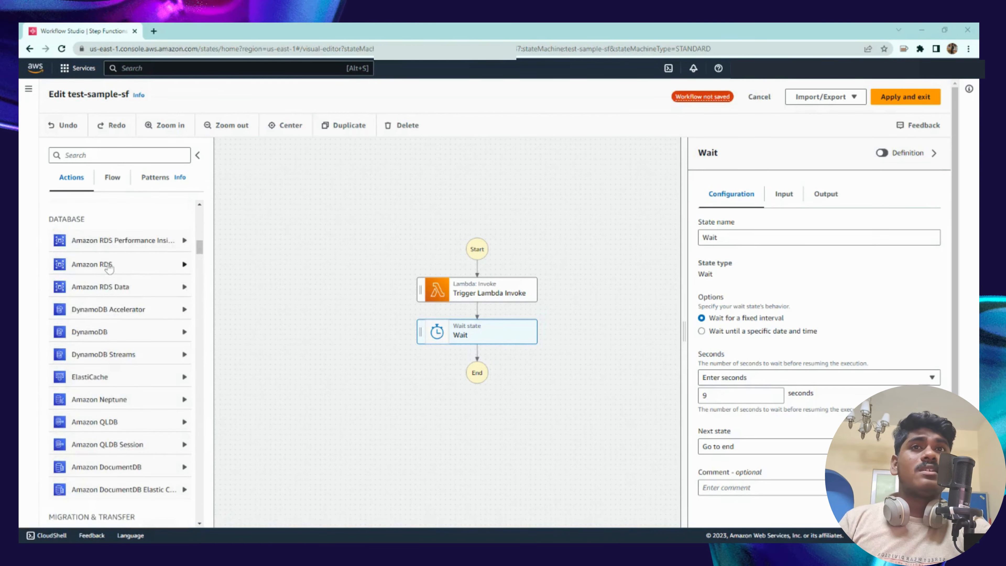
scroll(103, 312, down, 4)
scroll(103, 342, down, 15)
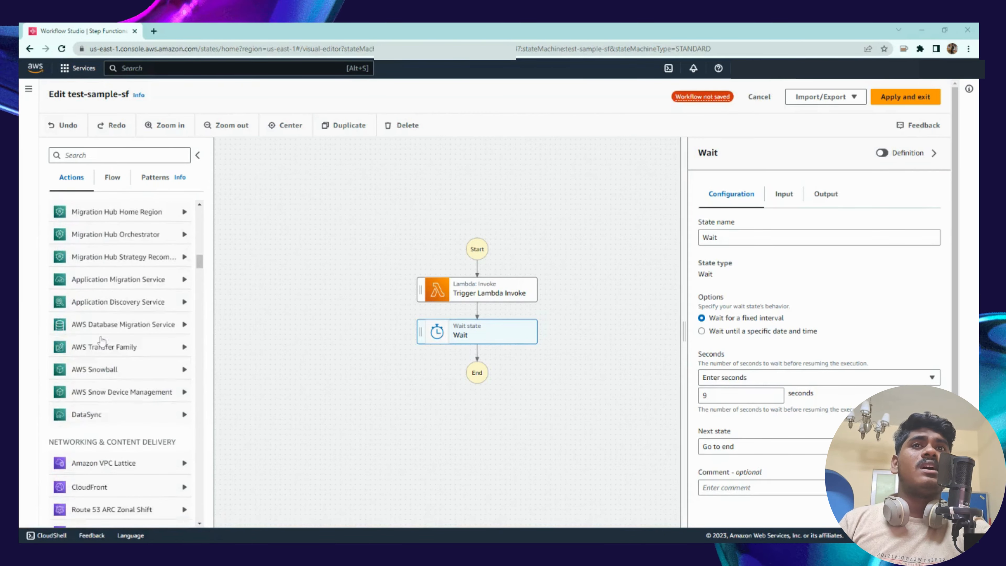
scroll(114, 347, down, 6)
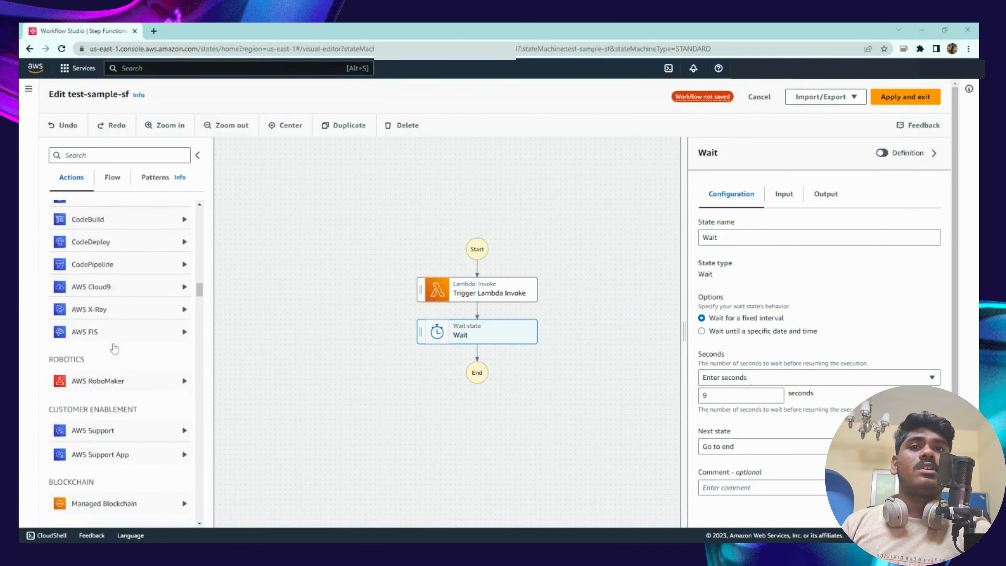
scroll(119, 392, down, 10)
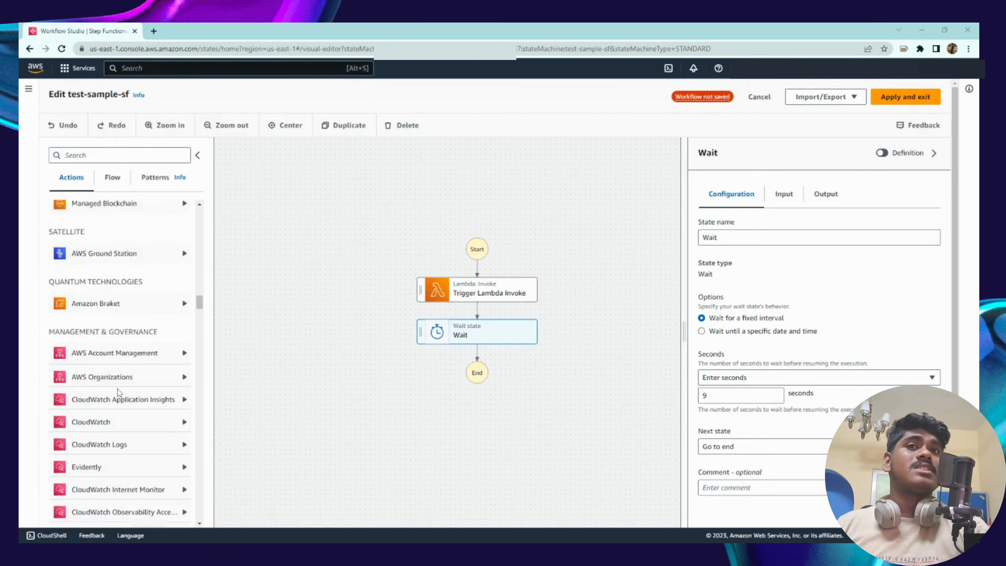